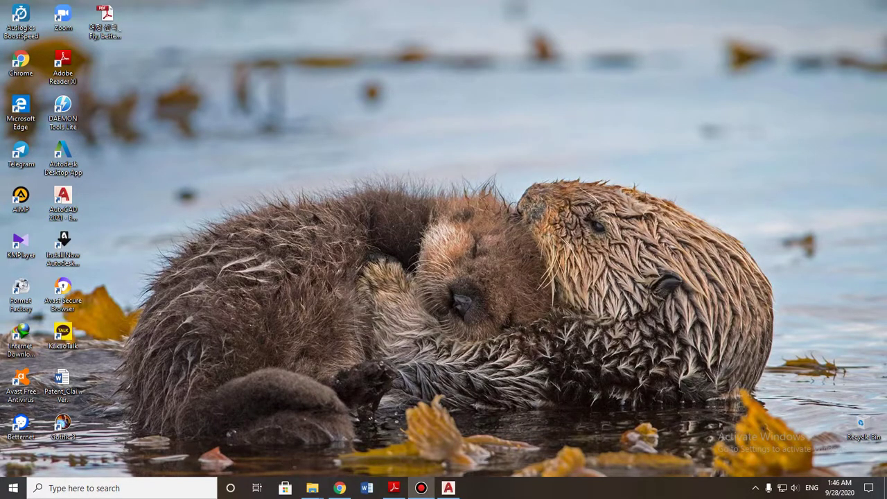
- Switch to Adobe Reader and examine the Drawing No:4 cover and its dimensions in Drawings 3.pdf
{"action": "left_click", "coordinate": [393, 487]}
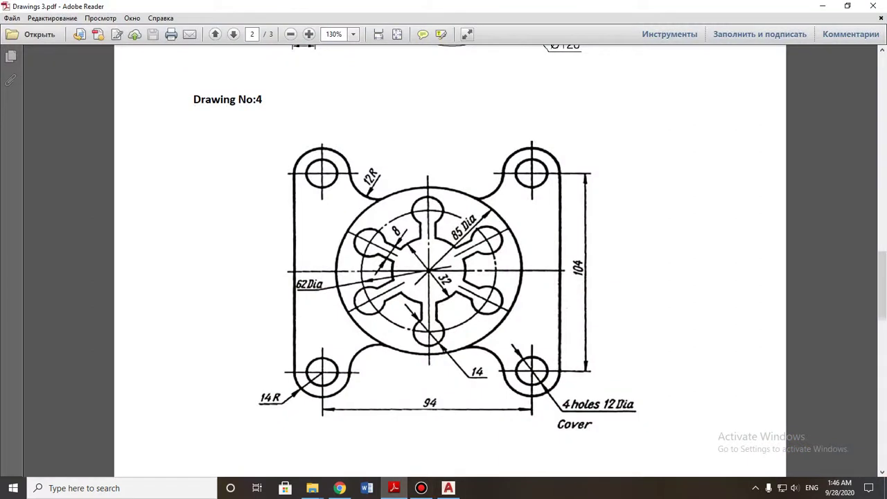
{"action": "scroll", "coordinate": [449, 260], "scroll_direction": "down", "scroll_amount": 2}
{"action": "scroll", "coordinate": [449, 260], "scroll_direction": "up", "scroll_amount": 2}
{"action": "scroll", "coordinate": [450, 263], "scroll_direction": "down", "scroll_amount": 1}
{"action": "scroll", "coordinate": [450, 263], "scroll_direction": "up", "scroll_amount": 1}
- Switch to AutoCAD and look over the reference sheet and the finished Drawing No:3 part beside it
{"action": "left_click", "coordinate": [448, 488]}
{"action": "middle_click_drag", "start_coordinate": [374, 303], "coordinate": [436, 365]}
{"action": "scroll", "coordinate": [408, 333], "scroll_direction": "up", "scroll_amount": 1}
{"action": "middle_click_drag", "start_coordinate": [396, 334], "coordinate": [485, 361]}
{"action": "scroll", "coordinate": [486, 360], "scroll_direction": "up", "scroll_amount": 2}
{"action": "scroll", "coordinate": [501, 353], "scroll_direction": "down", "scroll_amount": 4}
{"action": "scroll", "coordinate": [584, 272], "scroll_direction": "down", "scroll_amount": 1}
{"action": "scroll", "coordinate": [585, 272], "scroll_direction": "up", "scroll_amount": 3}
{"action": "middle_click_drag", "start_coordinate": [584, 198], "coordinate": [588, 245]}
- Try to move the finished Drawing No:3 part straight up by its centre grip, and undo the stretch
{"action": "mouse_move", "coordinate": [649, 169]}
{"action": "left_mouse_down"}
{"action": "mouse_move", "coordinate": [590, 406]}
{"action": "mouse_move", "coordinate": [359, 194]}
{"action": "left_mouse_up"}
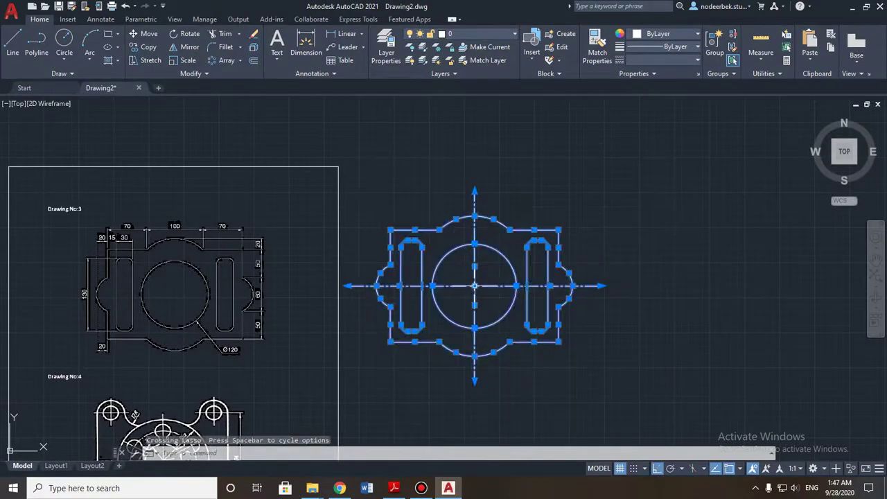
{"action": "left_click", "coordinate": [473, 286]}
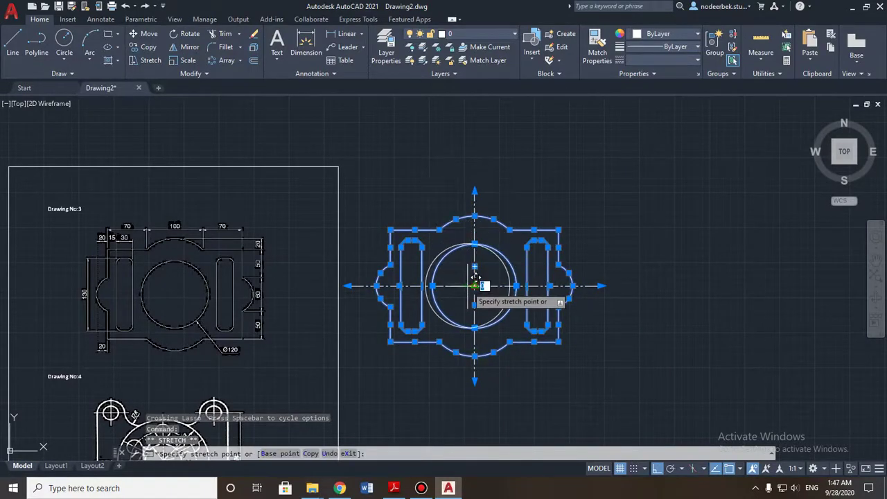
{"action": "key", "text": "Escape"}
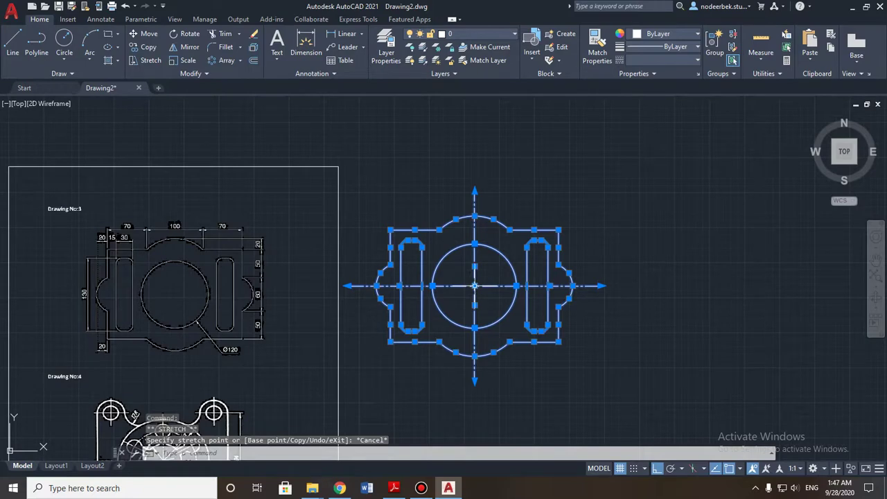
{"action": "left_click", "coordinate": [474, 286]}
{"action": "left_click", "coordinate": [474, 192]}
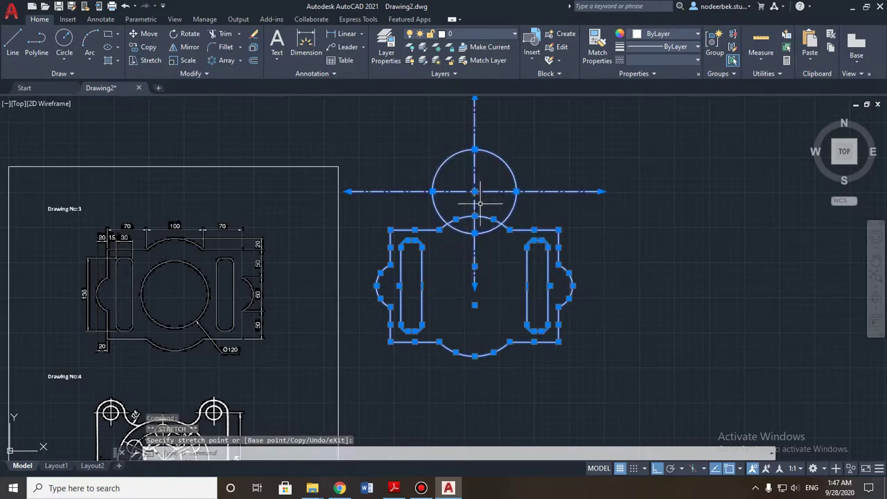
{"action": "key", "text": "ctrl+z"}
- Move the whole finished Drawing No:3 part straight up, using its circle centre as the base point
{"action": "mouse_move", "coordinate": [666, 139]}
{"action": "left_mouse_down"}
{"action": "mouse_move", "coordinate": [624, 443]}
{"action": "mouse_move", "coordinate": [326, 257]}
{"action": "mouse_move", "coordinate": [378, 163]}
{"action": "left_mouse_up"}
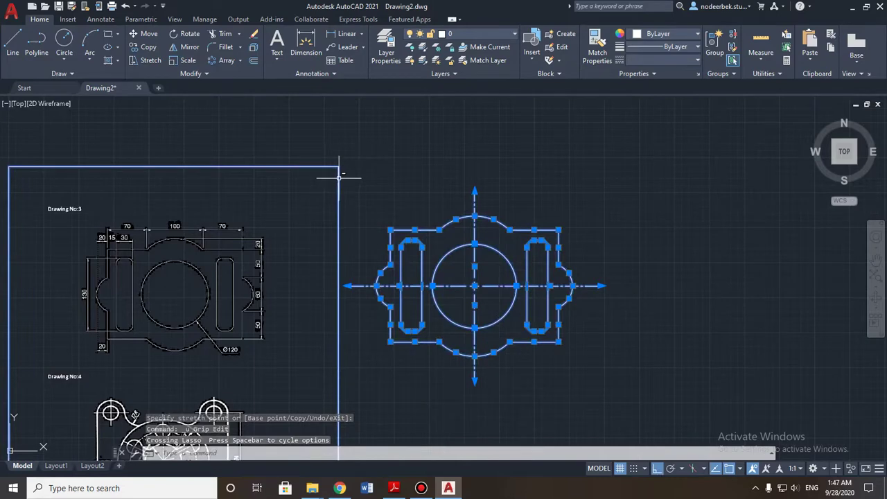
{"action": "left_click", "coordinate": [143, 34]}
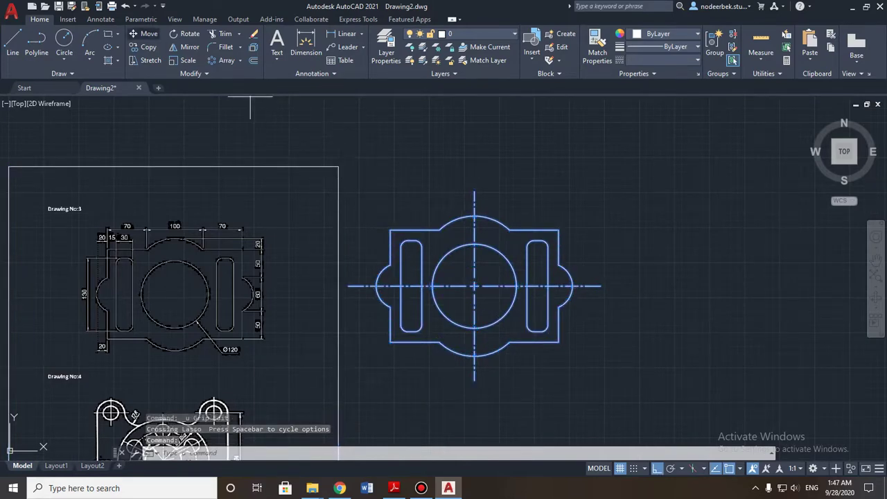
{"action": "left_click", "coordinate": [474, 286]}
{"action": "left_click", "coordinate": [474, 192]}
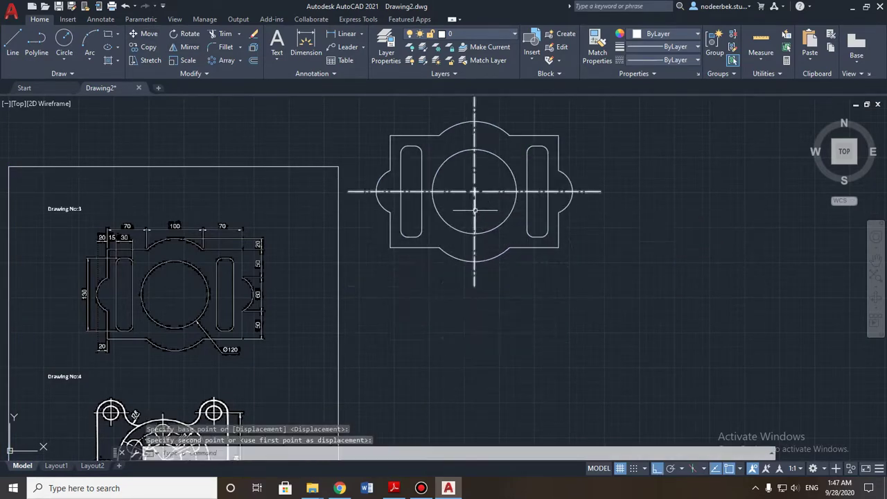
{"action": "key", "text": "Escape"}
- Examine the Drawing No:4 reference image and the dimensions of its central circles
{"action": "scroll", "coordinate": [541, 266], "scroll_direction": "down", "scroll_amount": 2}
{"action": "scroll", "coordinate": [497, 328], "scroll_direction": "up", "scroll_amount": 2}
{"action": "mouse_move", "coordinate": [477, 381]}
{"action": "middle_mouse_down"}
{"action": "mouse_move", "coordinate": [498, 284]}
{"action": "mouse_move", "coordinate": [451, 263]}
{"action": "middle_mouse_up"}
{"action": "middle_click_drag", "start_coordinate": [411, 295], "coordinate": [382, 263]}
{"action": "middle_click_drag", "start_coordinate": [468, 266], "coordinate": [469, 296]}
{"action": "scroll", "coordinate": [469, 296], "scroll_direction": "up", "scroll_amount": 1}
{"action": "middle_click_drag", "start_coordinate": [259, 269], "coordinate": [487, 311]}
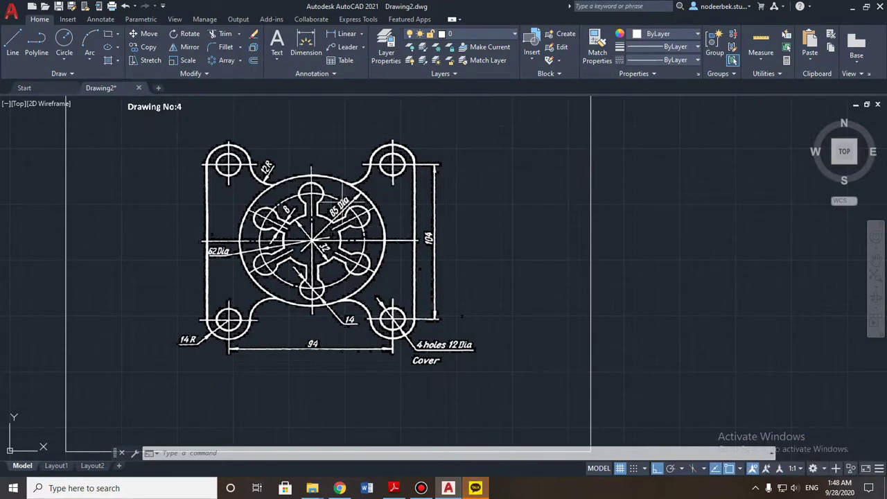
{"action": "scroll", "coordinate": [335, 220], "scroll_direction": "up", "scroll_amount": 5}
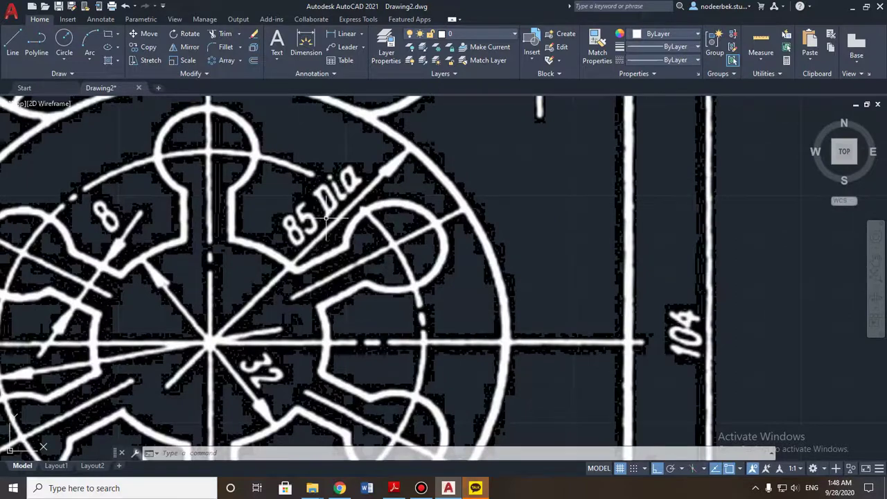
{"action": "scroll", "coordinate": [328, 228], "scroll_direction": "down", "scroll_amount": 6}
{"action": "scroll", "coordinate": [322, 245], "scroll_direction": "down", "scroll_amount": 4}
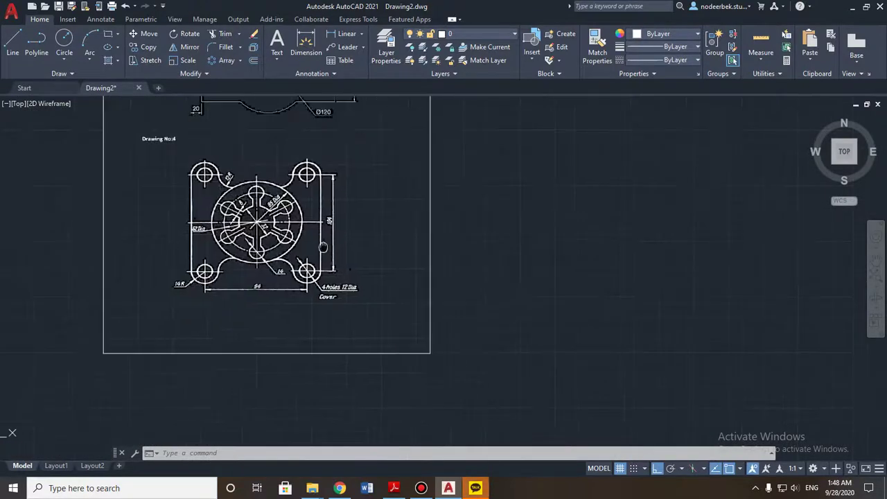
- Draw a circle of radius 16 in the empty area to the right of the Drawing No:4 reference
{"action": "scroll", "coordinate": [333, 294], "scroll_direction": "up", "scroll_amount": 2}
{"action": "left_click", "coordinate": [64, 43]}
{"action": "left_click", "coordinate": [536, 222]}
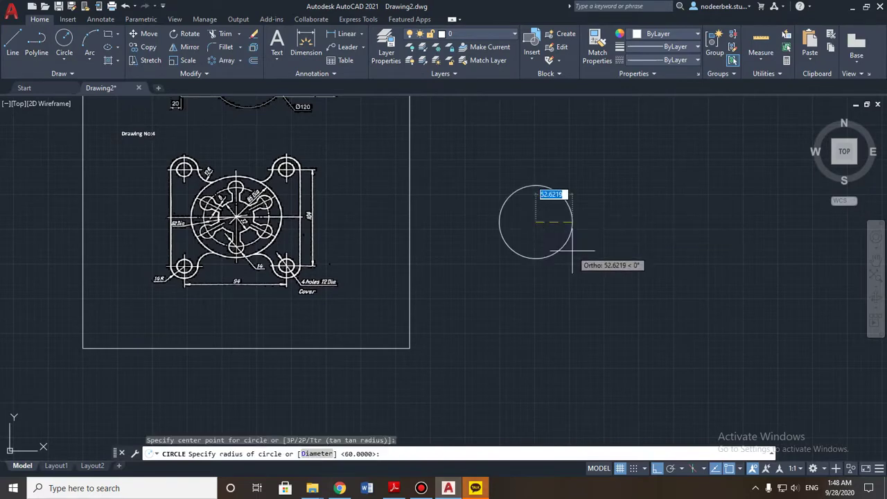
{"action": "type", "text": "16"}
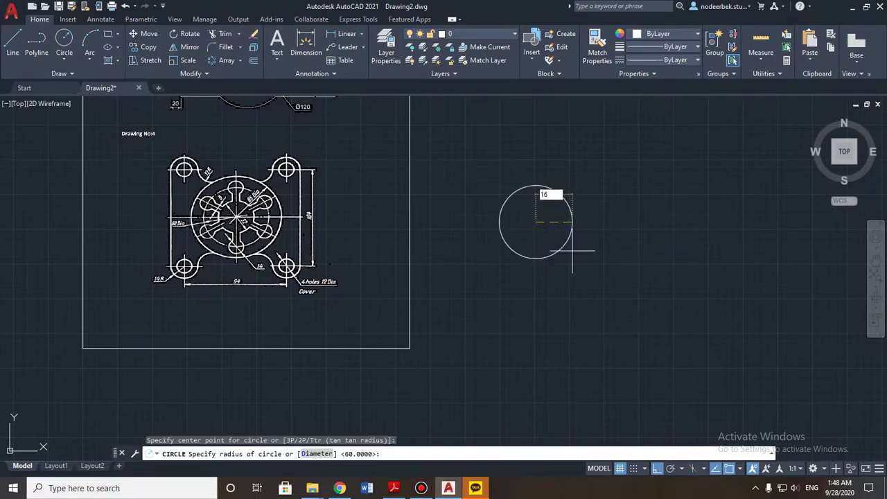
{"action": "key", "text": "Return"}
- Draw a concentric circle of radius 31 from the centre of the radius 16 circle
{"action": "scroll", "coordinate": [439, 234], "scroll_direction": "up", "scroll_amount": 2}
{"action": "mouse_move", "coordinate": [325, 241]}
{"action": "middle_mouse_down"}
{"action": "mouse_move", "coordinate": [375, 241]}
{"action": "mouse_move", "coordinate": [389, 258]}
{"action": "middle_mouse_up"}
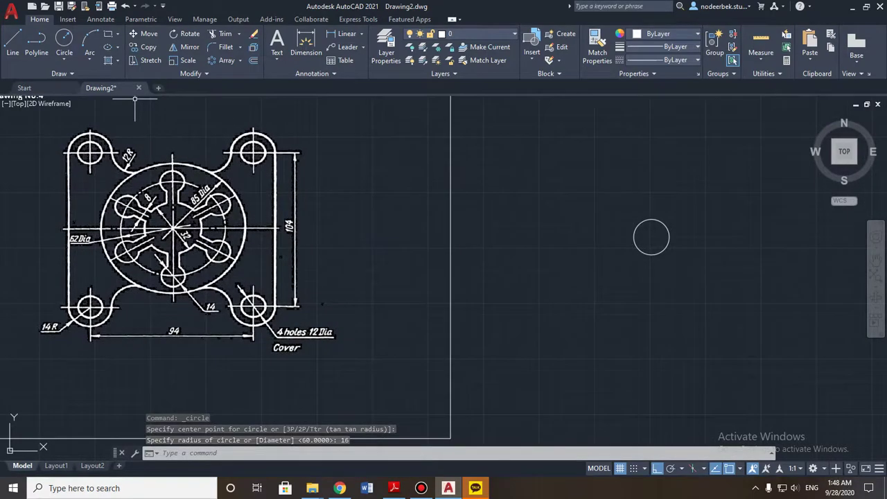
{"action": "left_click", "coordinate": [64, 43]}
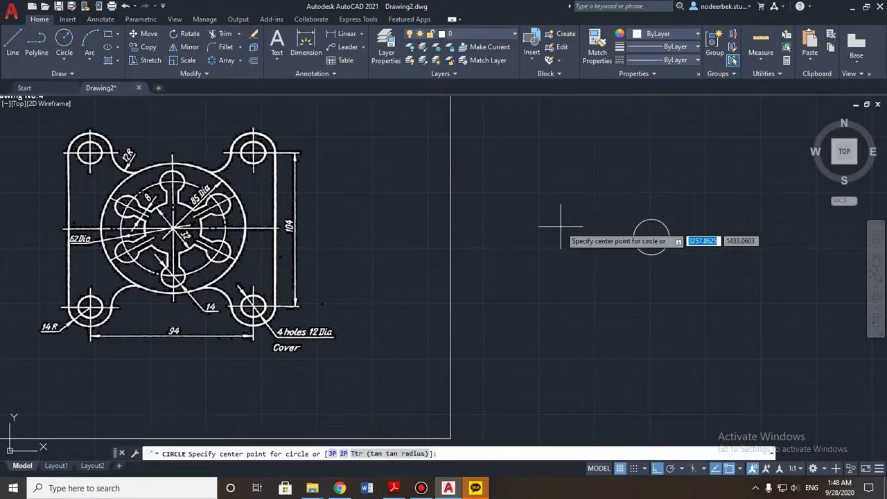
{"action": "left_click", "coordinate": [651, 237]}
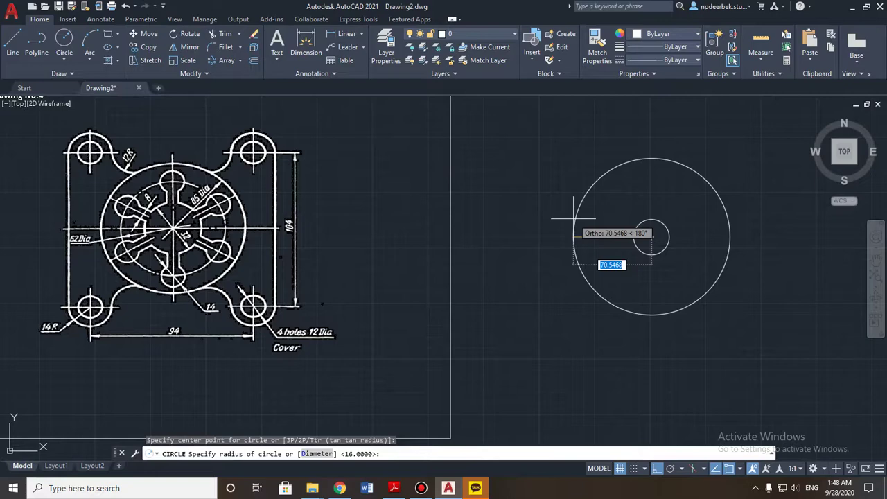
{"action": "type", "text": "31"}
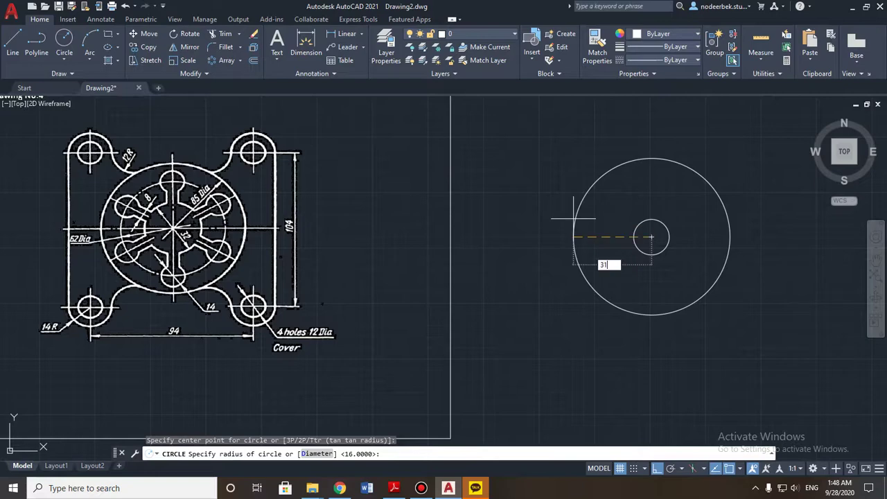
{"action": "key", "text": "Return"}
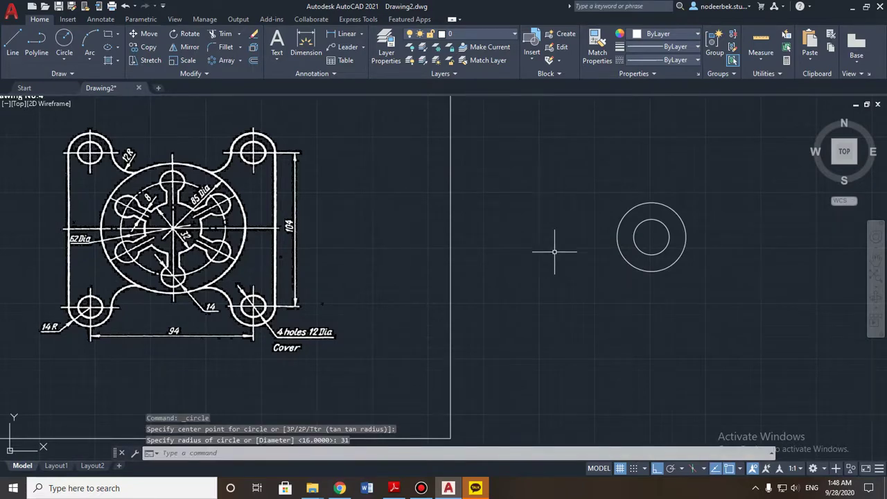
- Check the reference dimensions and draw a third concentric circle with a diameter of 85 around the other two
{"action": "scroll", "coordinate": [234, 264], "scroll_direction": "up", "scroll_amount": 4}
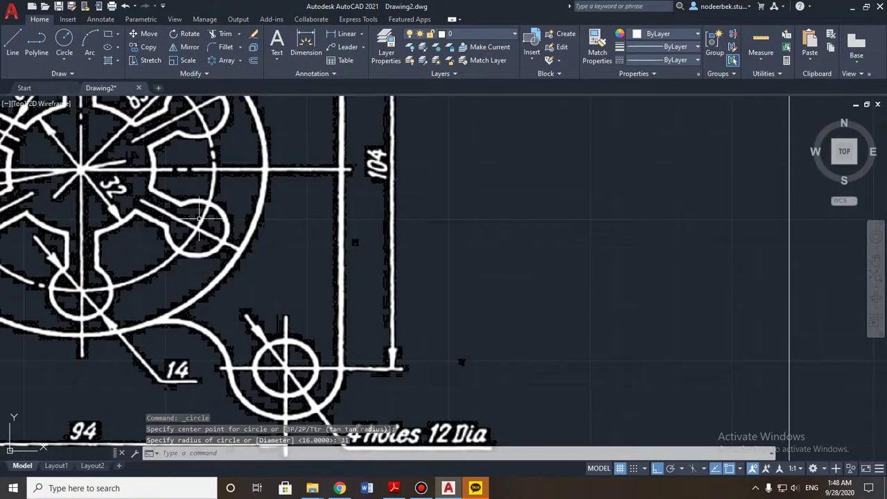
{"action": "scroll", "coordinate": [303, 322], "scroll_direction": "down", "scroll_amount": 6}
{"action": "middle_click_drag", "start_coordinate": [343, 323], "coordinate": [254, 273]}
{"action": "scroll", "coordinate": [346, 299], "scroll_direction": "up", "scroll_amount": 2}
{"action": "middle_click_drag", "start_coordinate": [318, 299], "coordinate": [424, 299]}
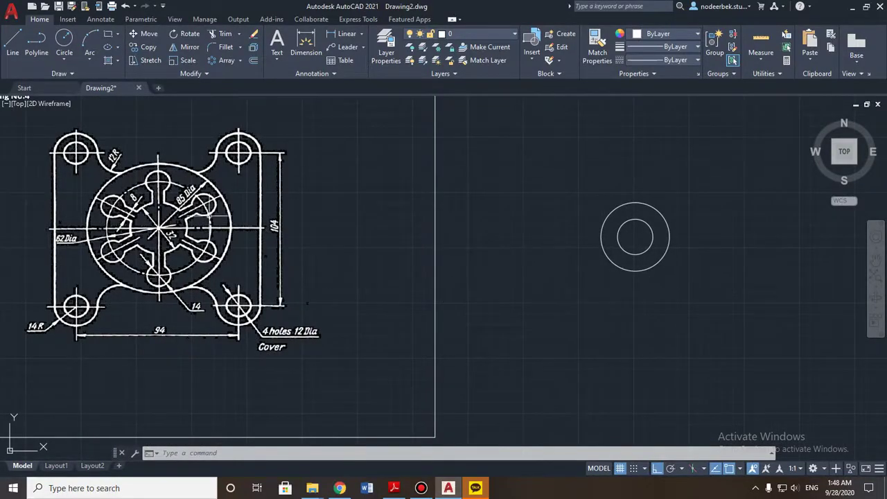
{"action": "mouse_move", "coordinate": [541, 293]}
{"action": "middle_mouse_down"}
{"action": "mouse_move", "coordinate": [517, 287]}
{"action": "mouse_move", "coordinate": [560, 291]}
{"action": "middle_mouse_up"}
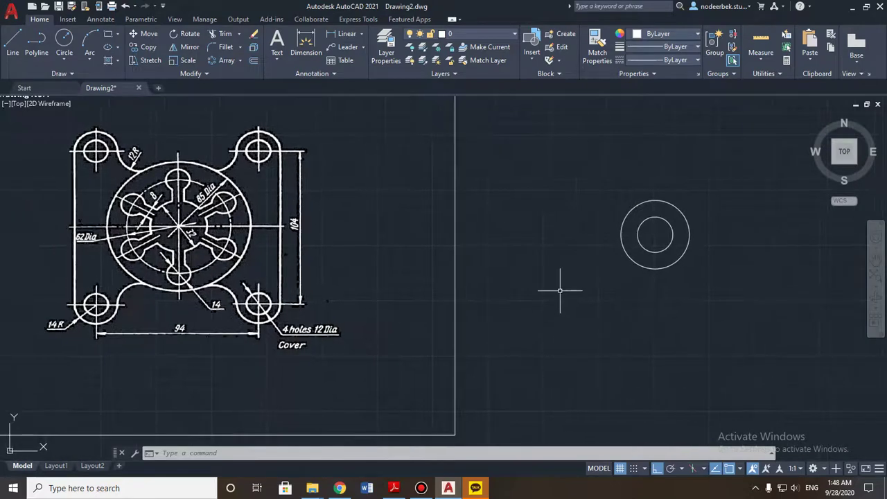
{"action": "type", "text": "c"}
{"action": "key", "text": "Return"}
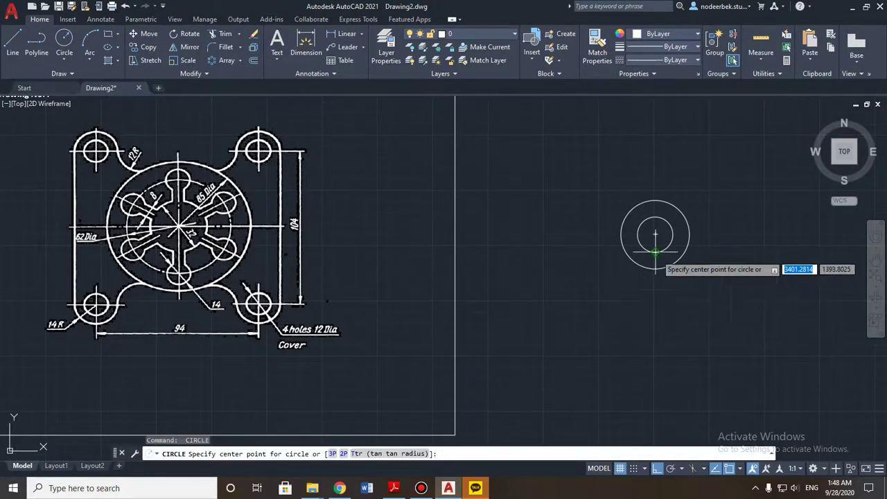
{"action": "left_click", "coordinate": [655, 235]}
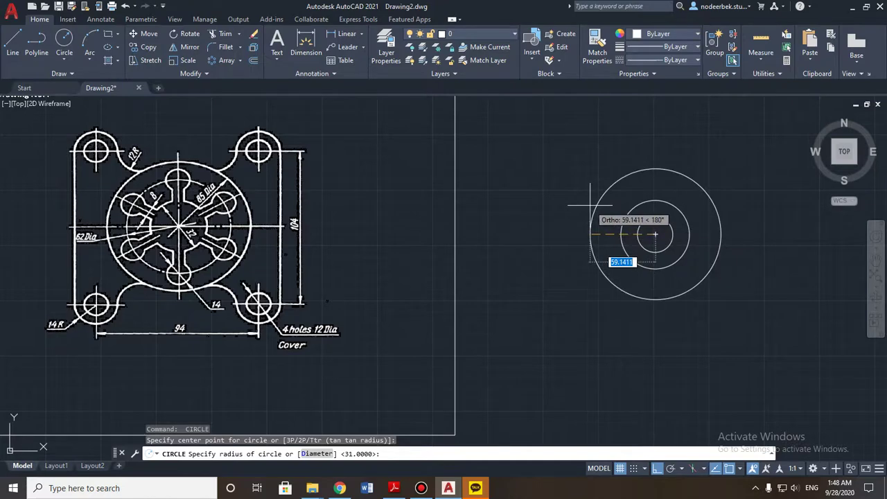
{"action": "type", "text": "d"}
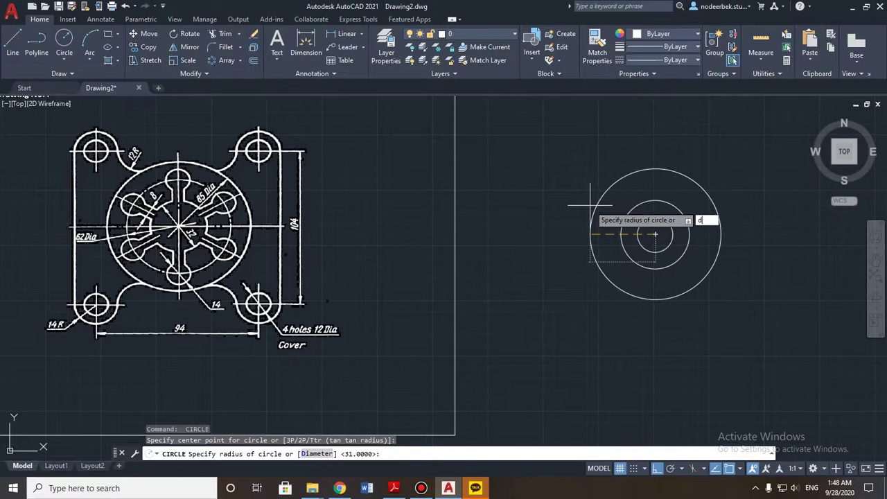
{"action": "key", "text": "Return"}
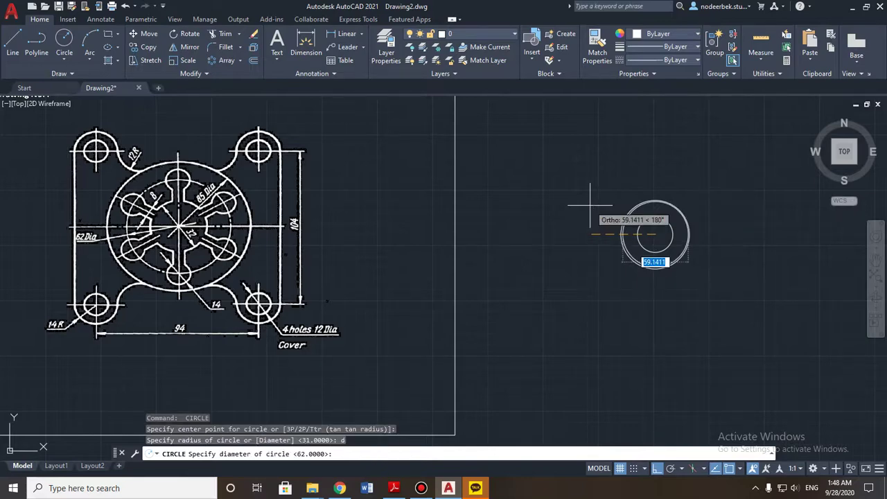
{"action": "type", "text": "85"}
{"action": "key", "text": "Return"}
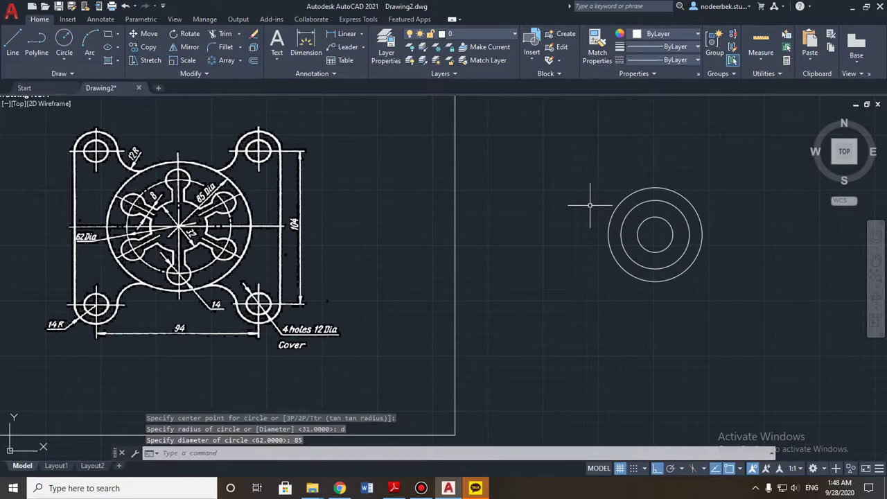
{"action": "key", "text": "Escape"}
- Move the three concentric circles together horizontally to the left, closer to the reference drawing
{"action": "mouse_move", "coordinate": [502, 245]}
{"action": "middle_mouse_down"}
{"action": "mouse_move", "coordinate": [508, 224]}
{"action": "mouse_move", "coordinate": [529, 218]}
{"action": "middle_mouse_up"}
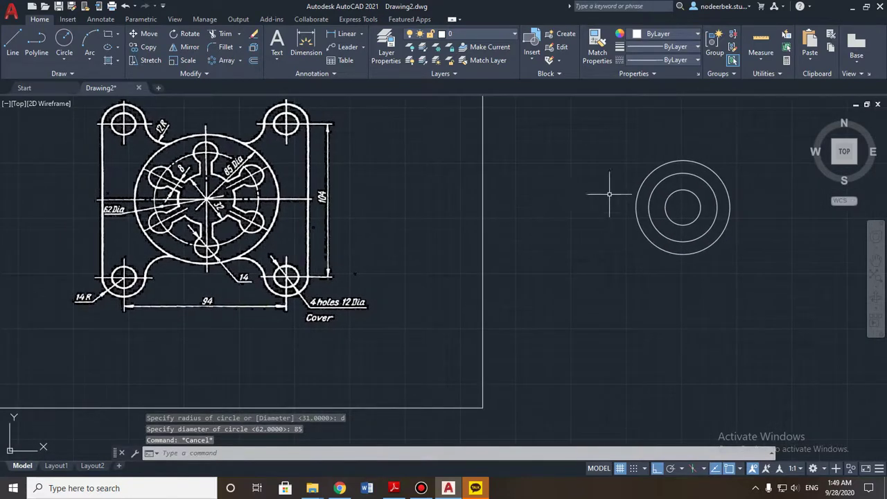
{"action": "mouse_move", "coordinate": [749, 136]}
{"action": "left_mouse_down"}
{"action": "mouse_move", "coordinate": [629, 311]}
{"action": "mouse_move", "coordinate": [581, 139]}
{"action": "left_mouse_up"}
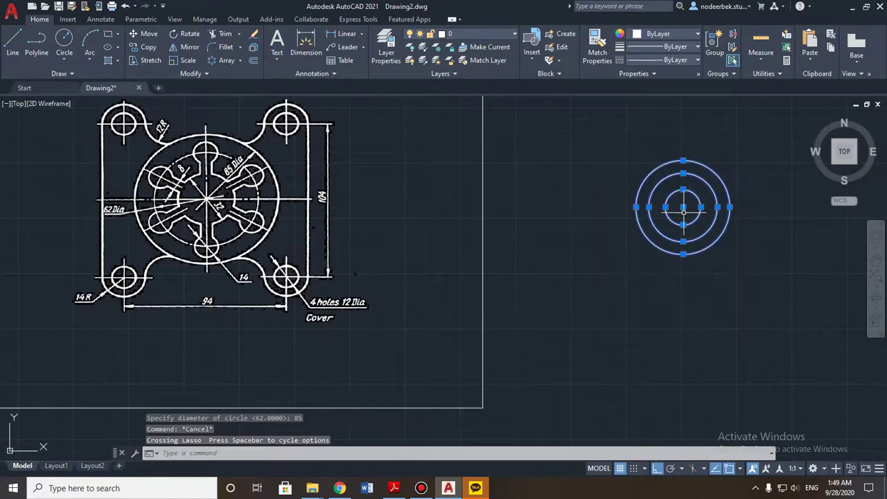
{"action": "left_click", "coordinate": [683, 207]}
{"action": "left_click", "coordinate": [597, 207]}
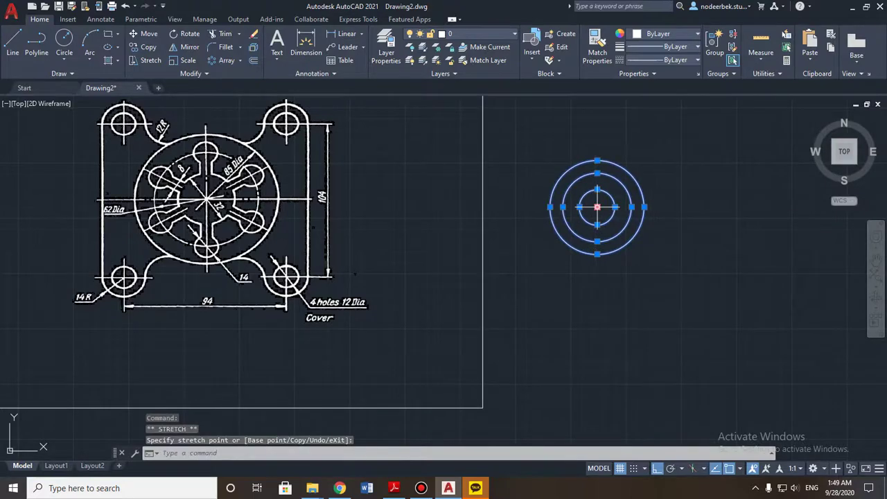
{"action": "key", "text": "Escape"}
- Add a center mark to the outer 85 diameter circle
{"action": "middle_click_drag", "start_coordinate": [542, 255], "coordinate": [562, 299]}
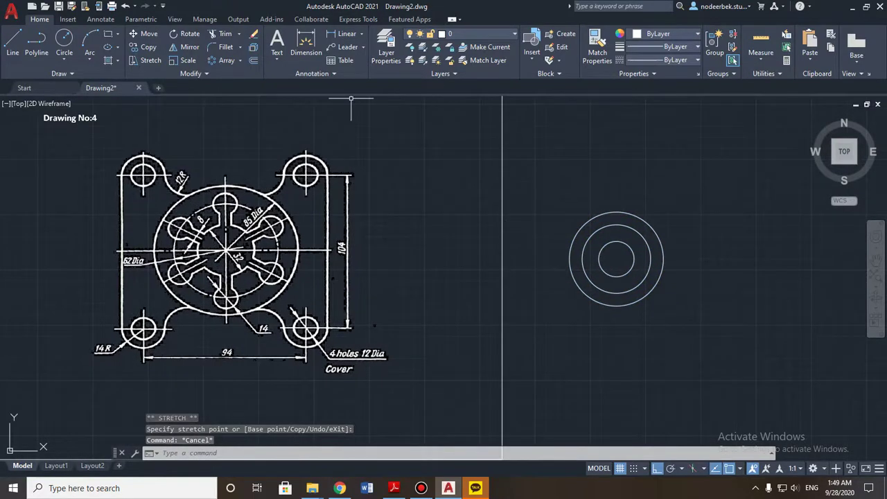
{"action": "left_click", "coordinate": [100, 19]}
{"action": "left_click", "coordinate": [369, 43]}
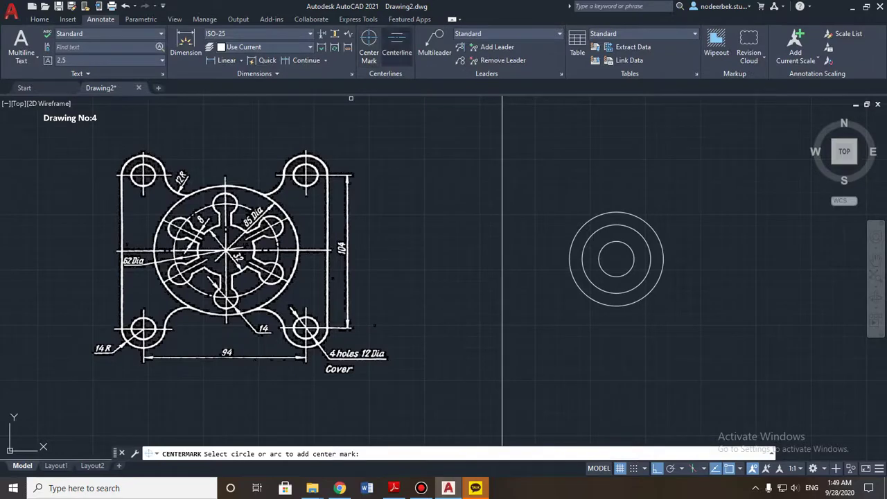
{"action": "left_click", "coordinate": [627, 213]}
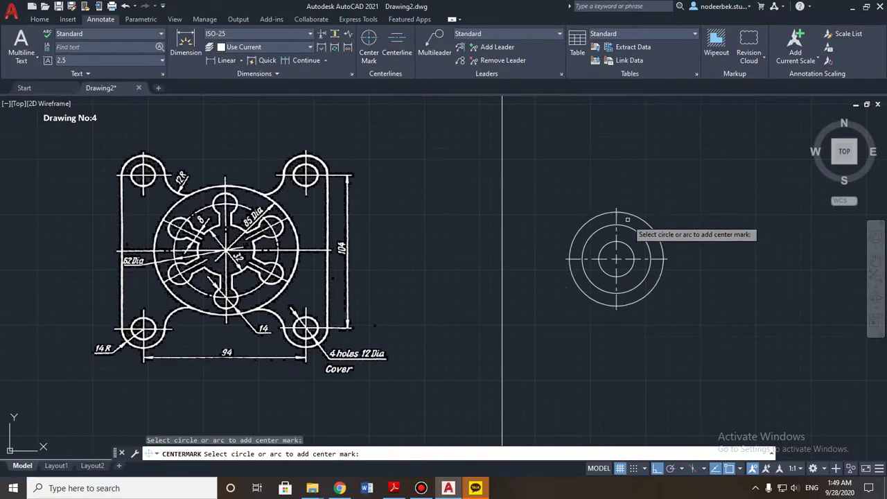
{"action": "key", "text": "Escape"}
- Change the linetype of the middle concentric circle of radius 31 to CENTER2
{"action": "middle_click_drag", "start_coordinate": [558, 270], "coordinate": [568, 215]}
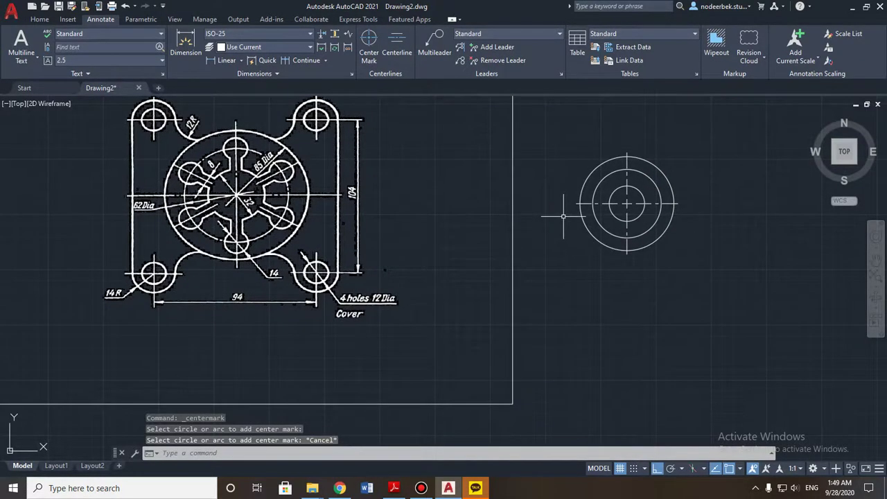
{"action": "left_click", "coordinate": [613, 174]}
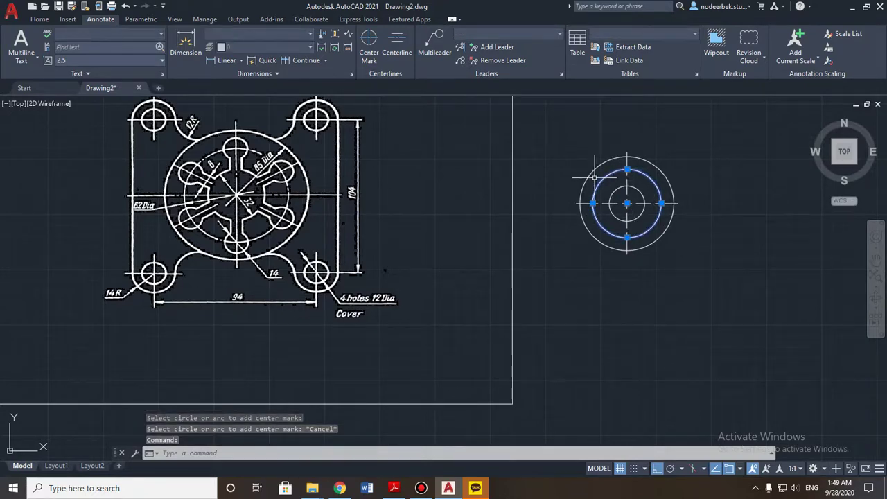
{"action": "scroll", "coordinate": [596, 184], "scroll_direction": "up", "scroll_amount": 2}
{"action": "scroll", "coordinate": [590, 214], "scroll_direction": "down", "scroll_amount": 2}
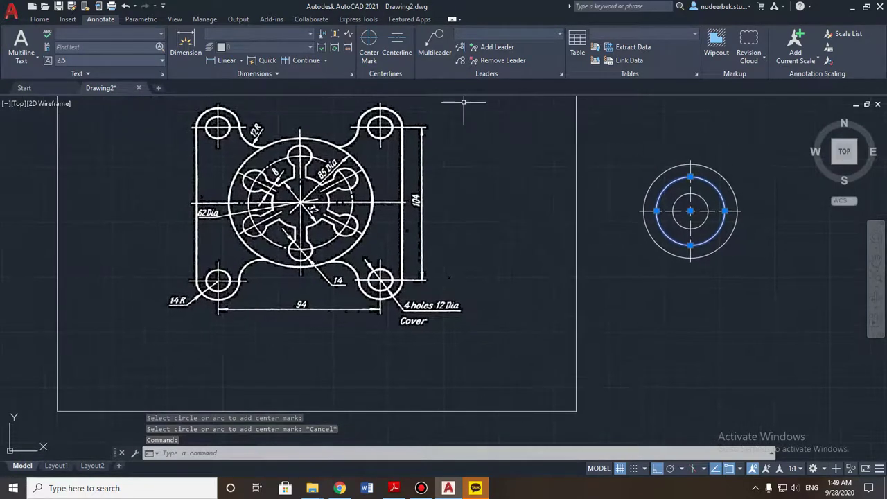
{"action": "left_click", "coordinate": [39, 19]}
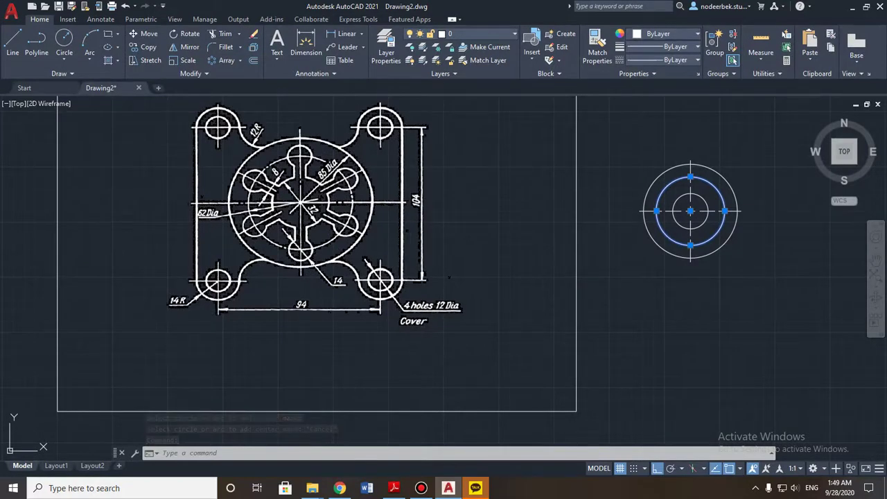
{"action": "left_click", "coordinate": [661, 46]}
{"action": "left_click", "coordinate": [661, 46]}
{"action": "left_click", "coordinate": [662, 47]}
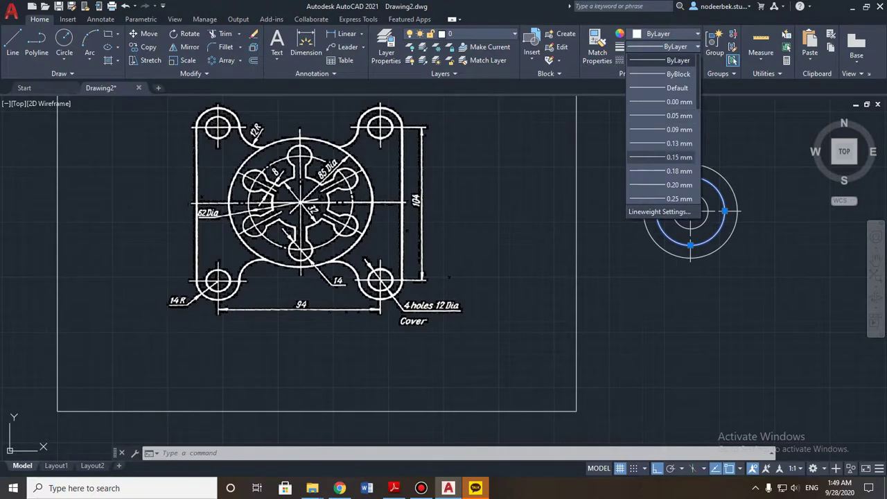
{"action": "key", "text": "Escape"}
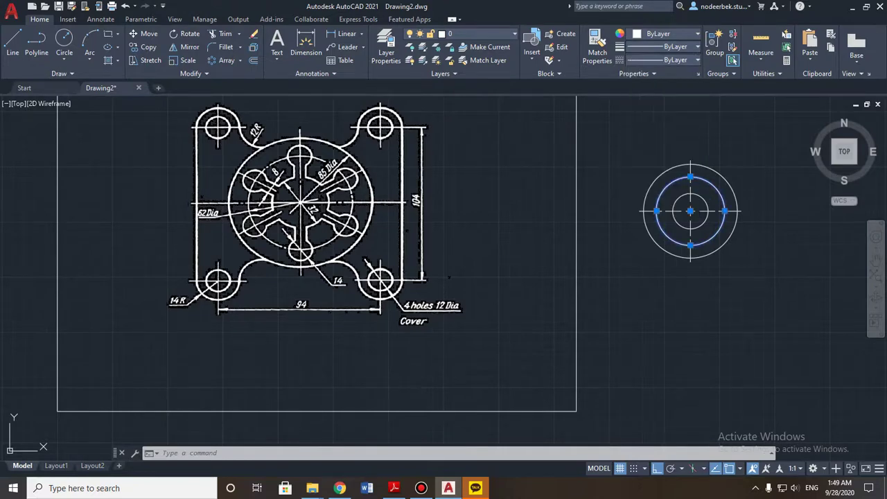
{"action": "left_click", "coordinate": [697, 60]}
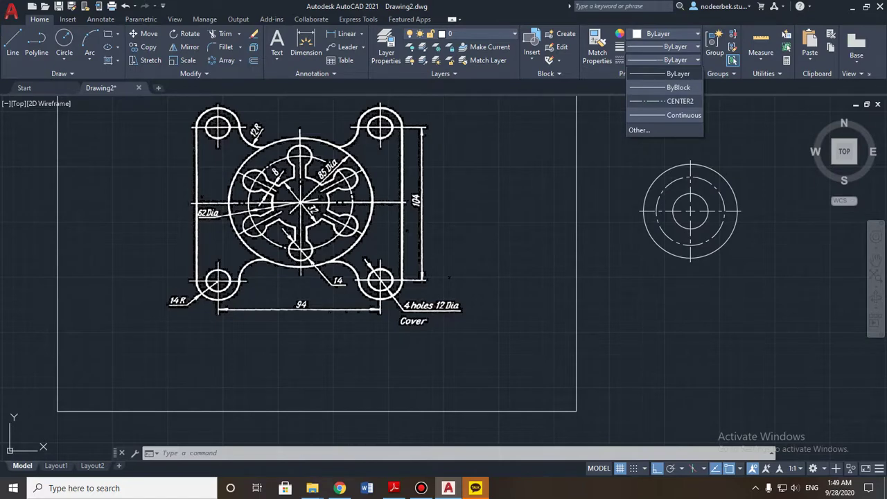
{"action": "left_click", "coordinate": [680, 101]}
{"action": "left_click", "coordinate": [659, 102]}
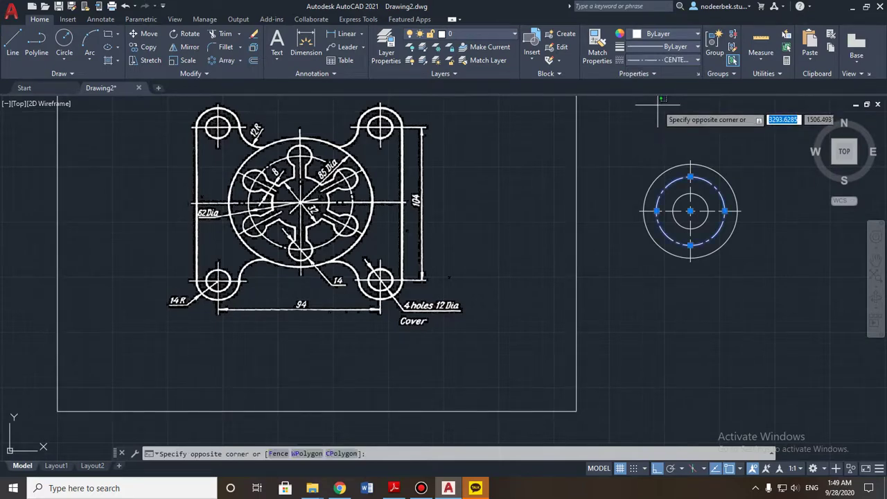
{"action": "key", "text": "Escape"}
{"action": "key", "text": "Escape"}
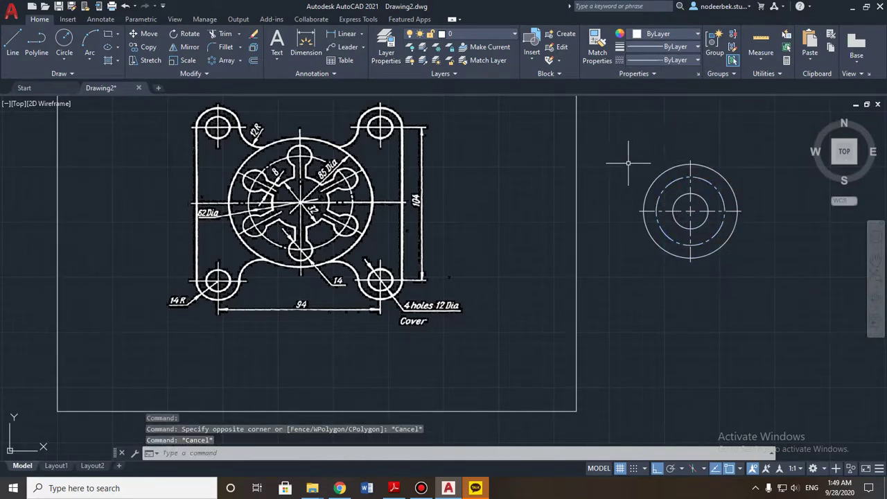
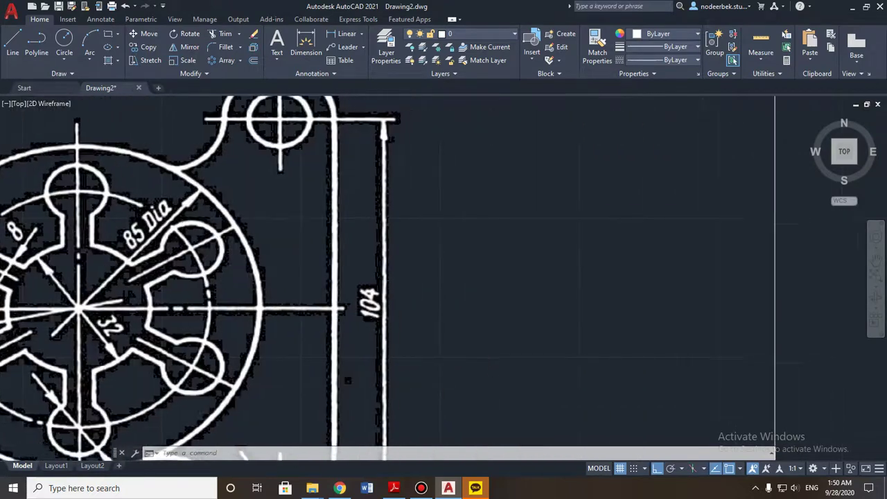
- Draw a vertical line from the common centre of the circles up to the top quadrant of the outer circle
{"action": "scroll", "coordinate": [512, 270], "scroll_direction": "down", "scroll_amount": 1}
{"action": "middle_click_drag", "start_coordinate": [576, 246], "coordinate": [204, 261]}
{"action": "scroll", "coordinate": [478, 259], "scroll_direction": "down", "scroll_amount": 1}
{"action": "middle_click_drag", "start_coordinate": [493, 259], "coordinate": [478, 264]}
{"action": "scroll", "coordinate": [462, 282], "scroll_direction": "up", "scroll_amount": 4}
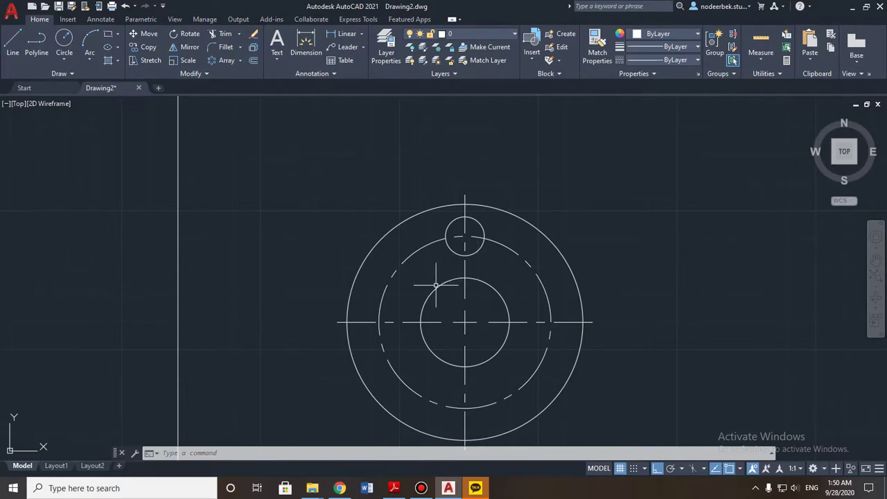
{"action": "scroll", "coordinate": [439, 272], "scroll_direction": "up", "scroll_amount": 4}
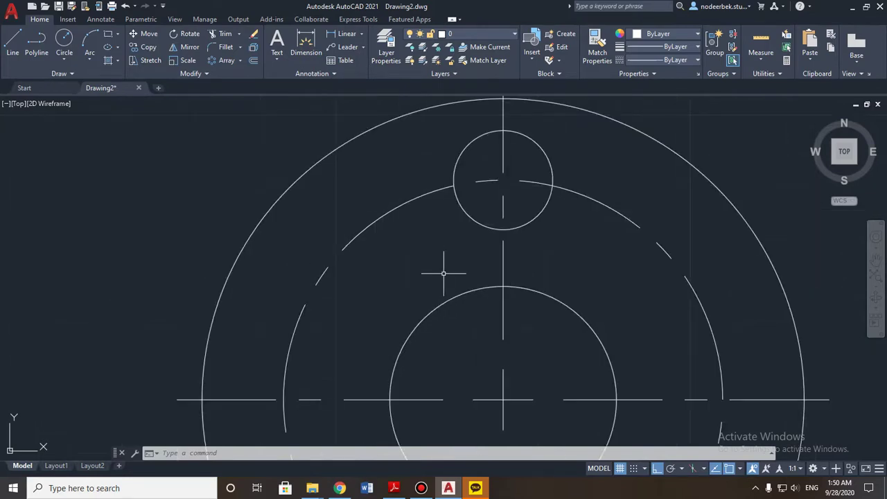
{"action": "mouse_move", "coordinate": [481, 292]}
{"action": "middle_mouse_down"}
{"action": "mouse_move", "coordinate": [448, 281]}
{"action": "mouse_move", "coordinate": [448, 307]}
{"action": "middle_mouse_up"}
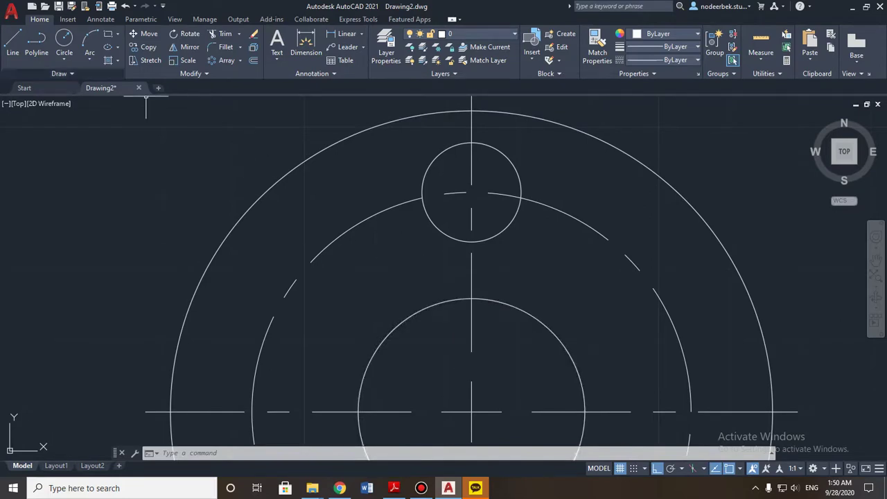
{"action": "left_click", "coordinate": [12, 45]}
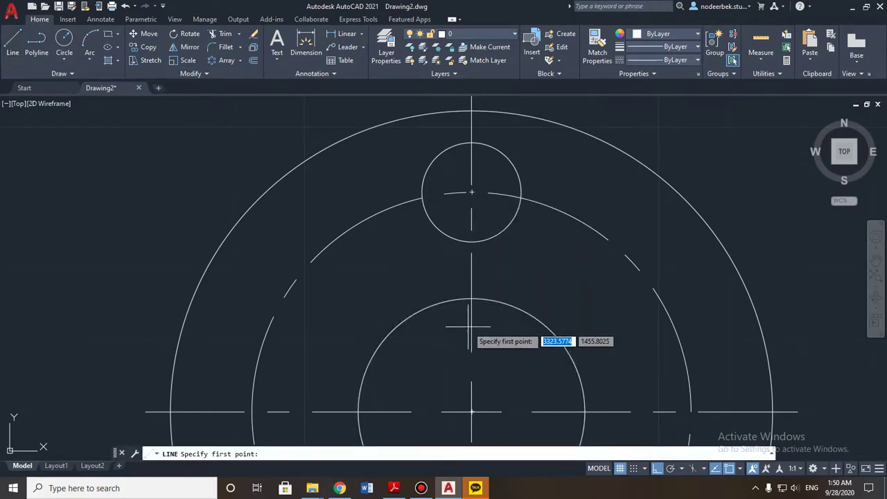
{"action": "mouse_move", "coordinate": [458, 328]}
{"action": "middle_mouse_down"}
{"action": "mouse_move", "coordinate": [429, 249]}
{"action": "mouse_move", "coordinate": [430, 353]}
{"action": "middle_mouse_up"}
{"action": "left_click", "coordinate": [444, 344]}
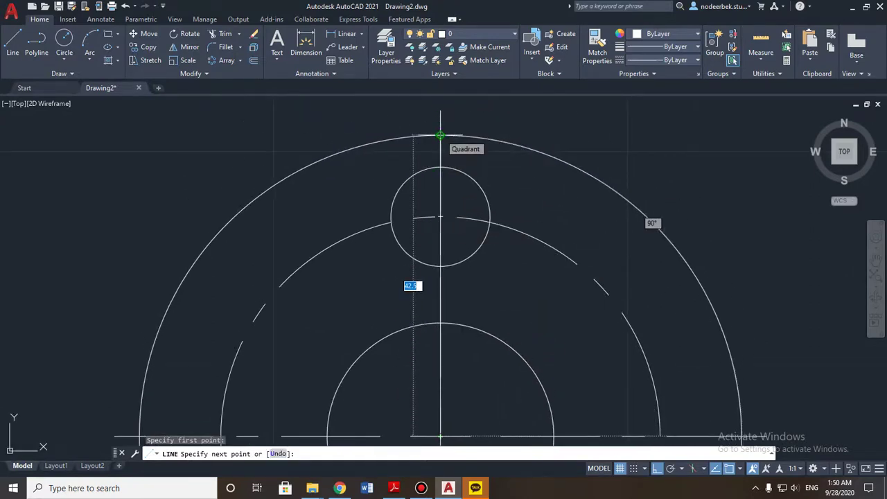
{"action": "left_click", "coordinate": [440, 135]}
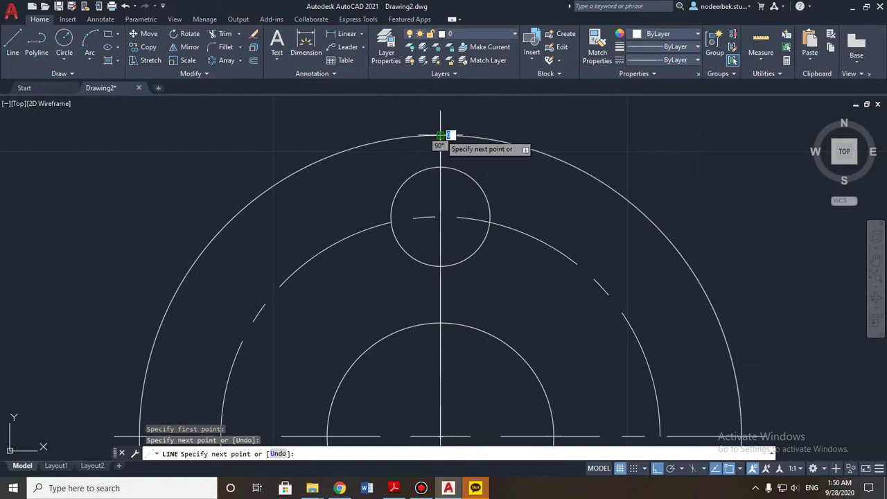
{"action": "key", "text": "Escape"}
{"action": "scroll", "coordinate": [509, 236], "scroll_direction": "down", "scroll_amount": 2}
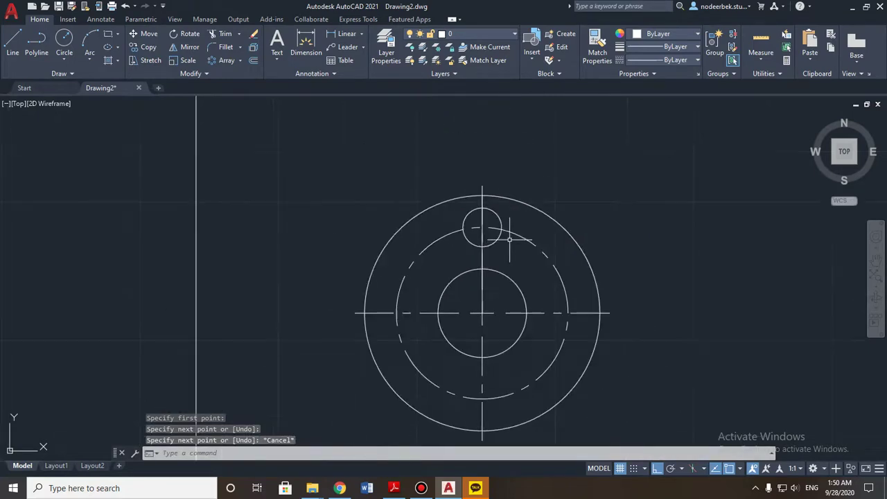
- Offset the vertical line from the centre by 4 to its left side
{"action": "middle_click_drag", "start_coordinate": [509, 238], "coordinate": [491, 187]}
{"action": "scroll", "coordinate": [490, 218], "scroll_direction": "up", "scroll_amount": 1}
{"action": "middle_click_drag", "start_coordinate": [489, 218], "coordinate": [493, 242]}
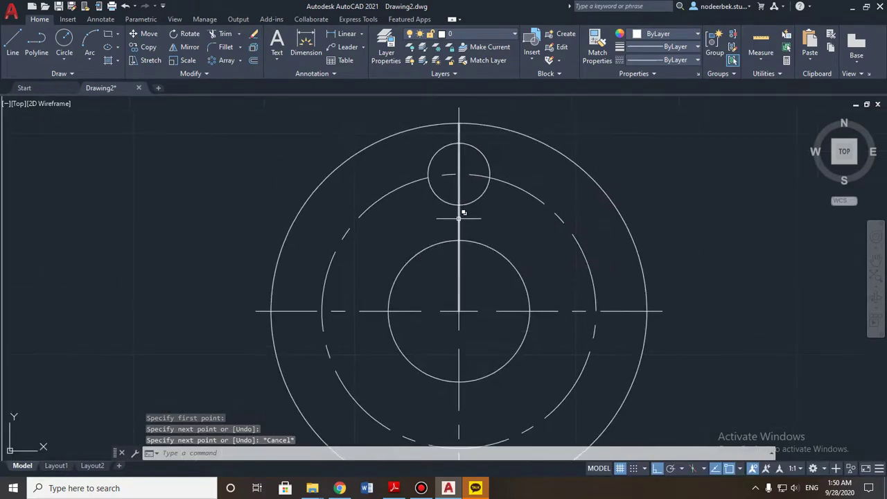
{"action": "left_click", "coordinate": [459, 210]}
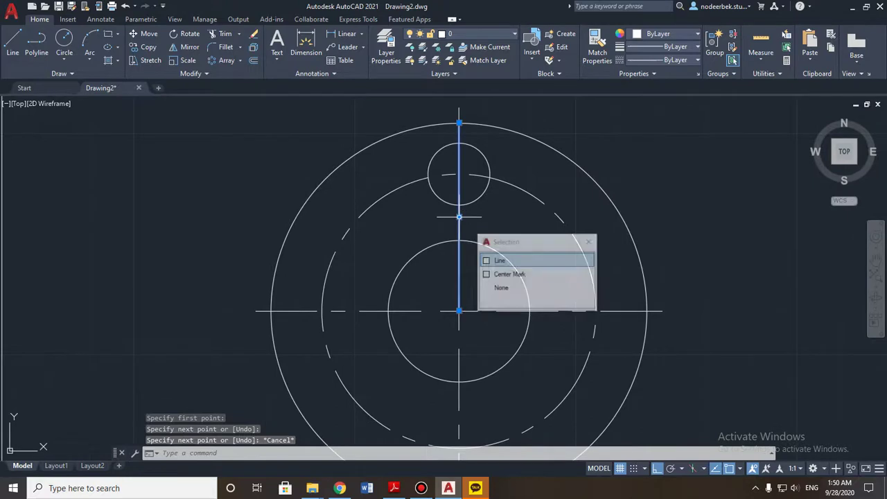
{"action": "left_click", "coordinate": [505, 260]}
{"action": "scroll", "coordinate": [493, 252], "scroll_direction": "up", "scroll_amount": 2}
{"action": "middle_click_drag", "start_coordinate": [477, 250], "coordinate": [490, 255]}
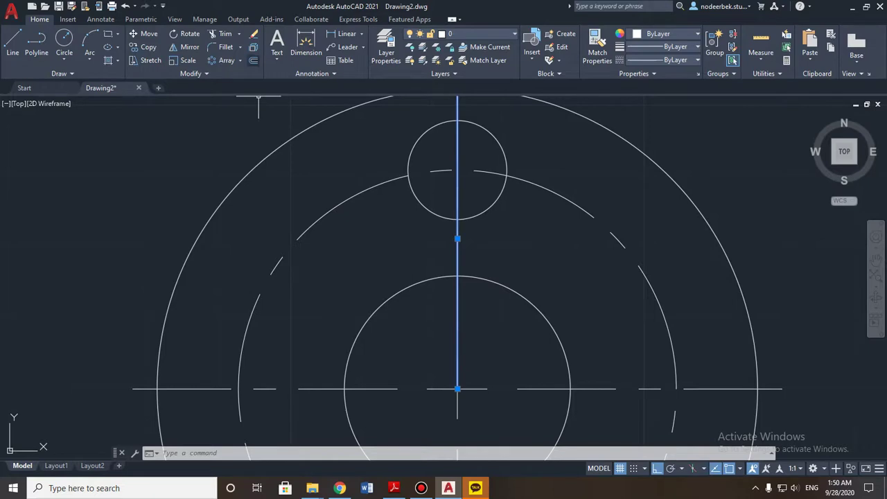
{"action": "left_click", "coordinate": [254, 60]}
{"action": "middle_click_drag", "start_coordinate": [378, 296], "coordinate": [381, 281]}
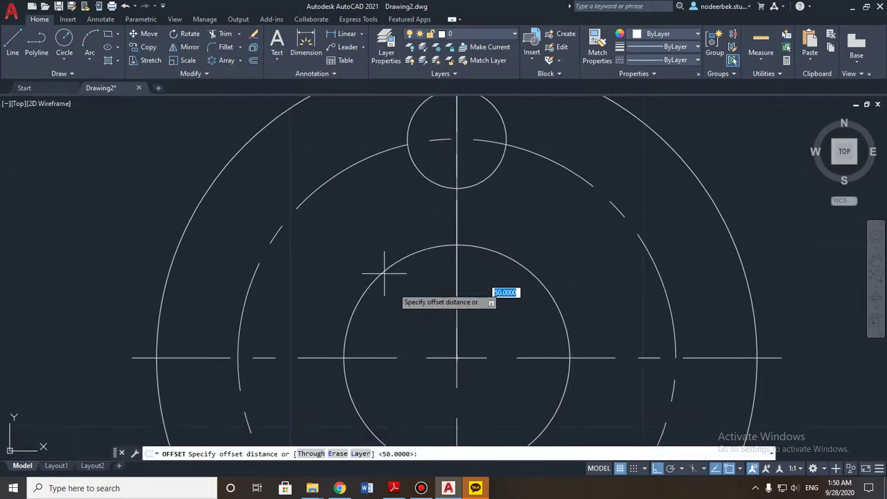
{"action": "left_click", "coordinate": [457, 358]}
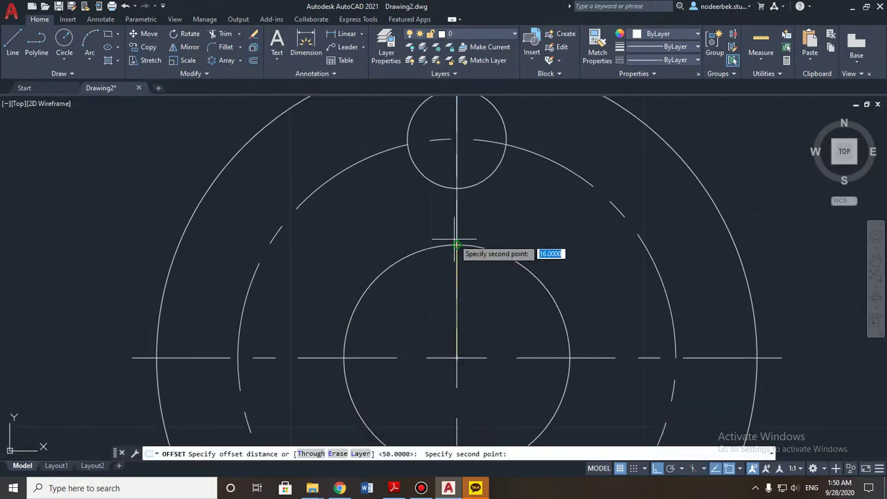
{"action": "left_click", "coordinate": [456, 208]}
{"action": "left_click", "coordinate": [456, 208]}
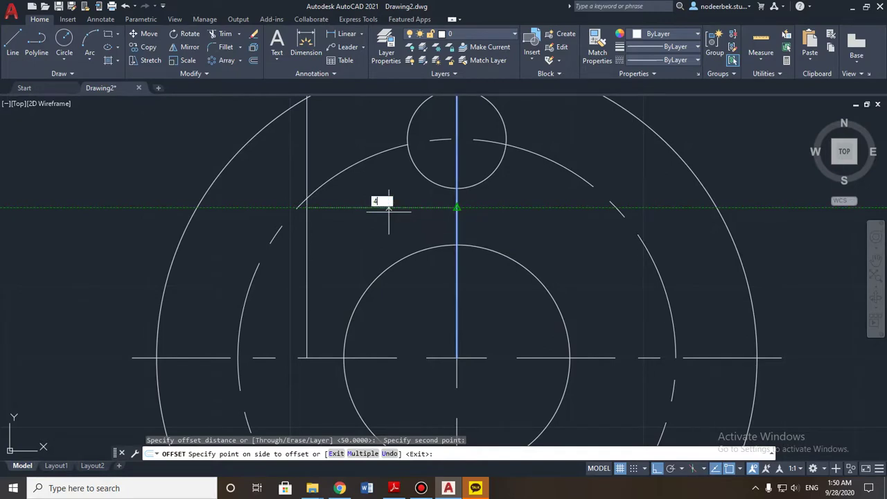
{"action": "key", "text": "Return"}
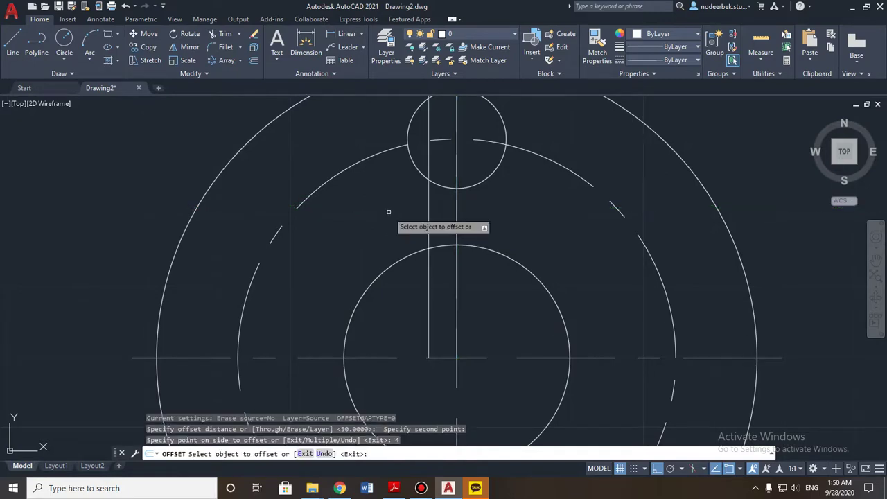
{"action": "key", "text": "Escape"}
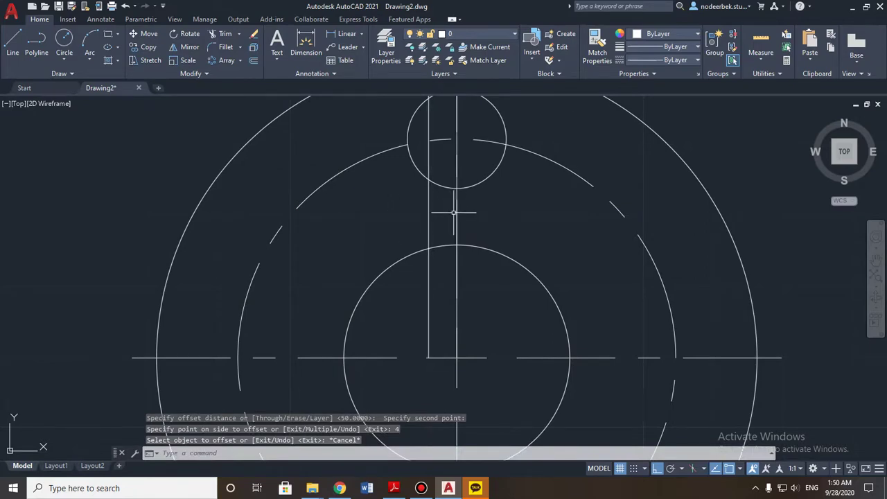
- Offset the same vertical centre line by 4 to its right side
{"action": "left_click", "coordinate": [458, 206]}
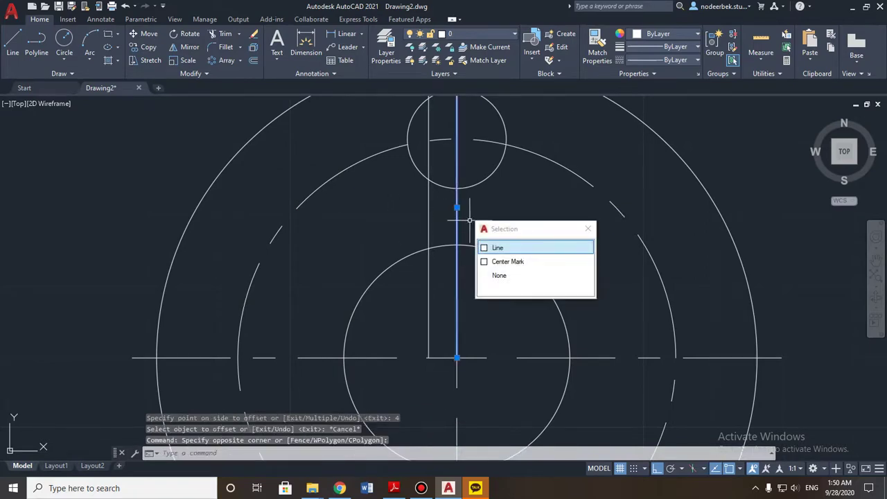
{"action": "left_click", "coordinate": [513, 248]}
{"action": "key", "text": "Return"}
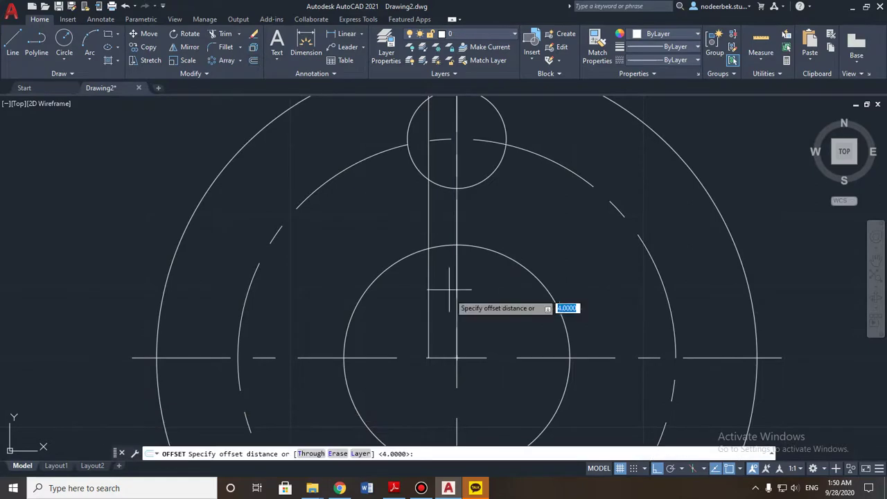
{"action": "left_click", "coordinate": [456, 357]}
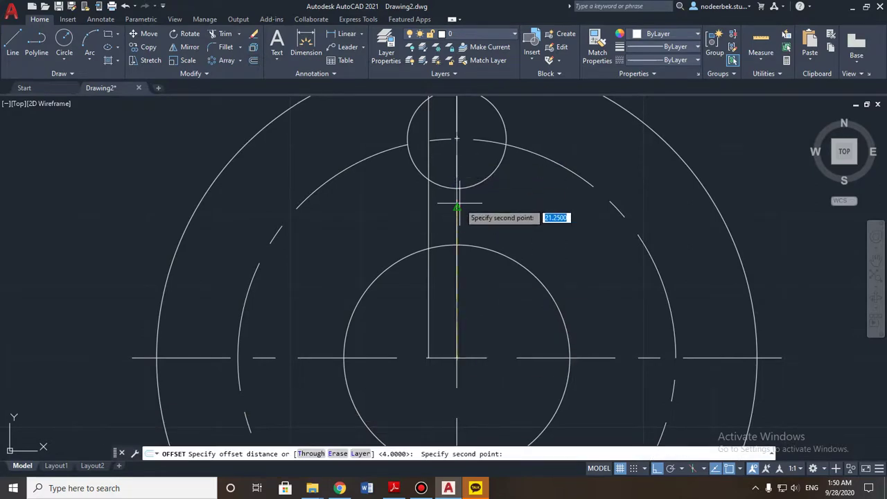
{"action": "double_click", "coordinate": [456, 208]}
{"action": "type", "text": "4"}
{"action": "key", "text": "Return"}
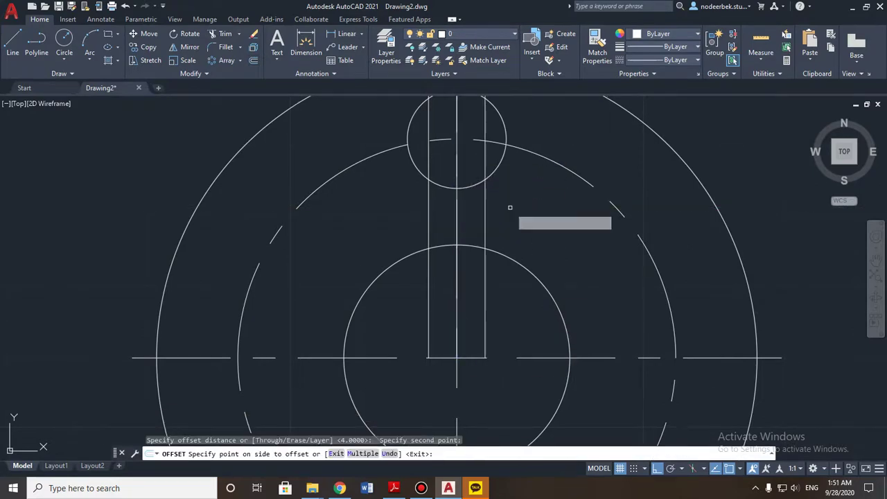
{"action": "key", "text": "Escape"}
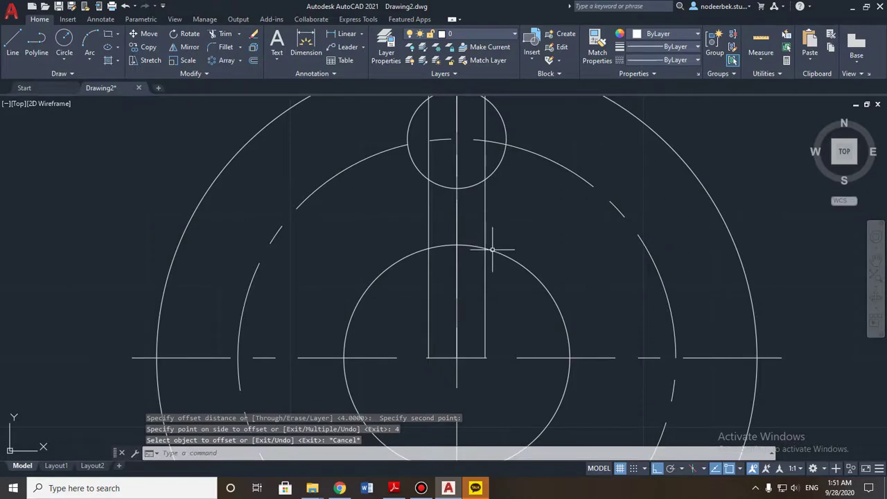
- Delete the original vertical line between the two offset lines
{"action": "left_click", "coordinate": [457, 306]}
{"action": "scroll", "coordinate": [457, 318], "scroll_direction": "down", "scroll_amount": 2}
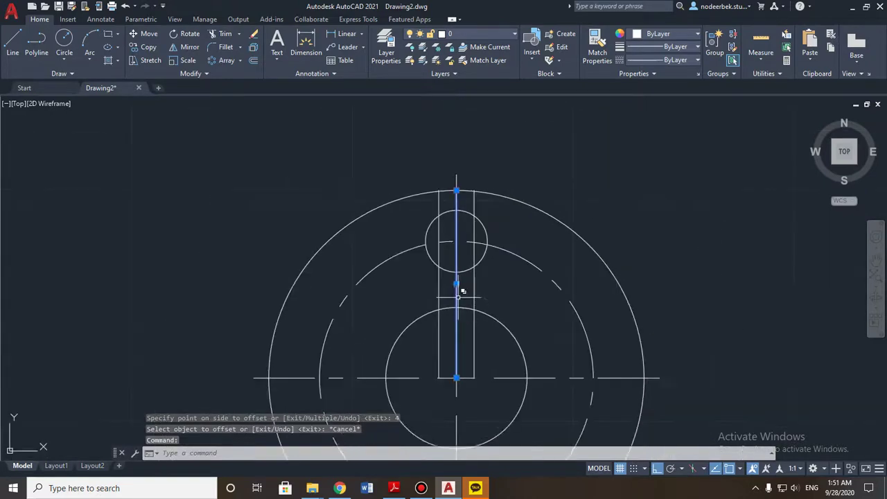
{"action": "scroll", "coordinate": [460, 277], "scroll_direction": "up", "scroll_amount": 2}
{"action": "scroll", "coordinate": [453, 248], "scroll_direction": "up", "scroll_amount": 1}
{"action": "scroll", "coordinate": [451, 242], "scroll_direction": "down", "scroll_amount": 4}
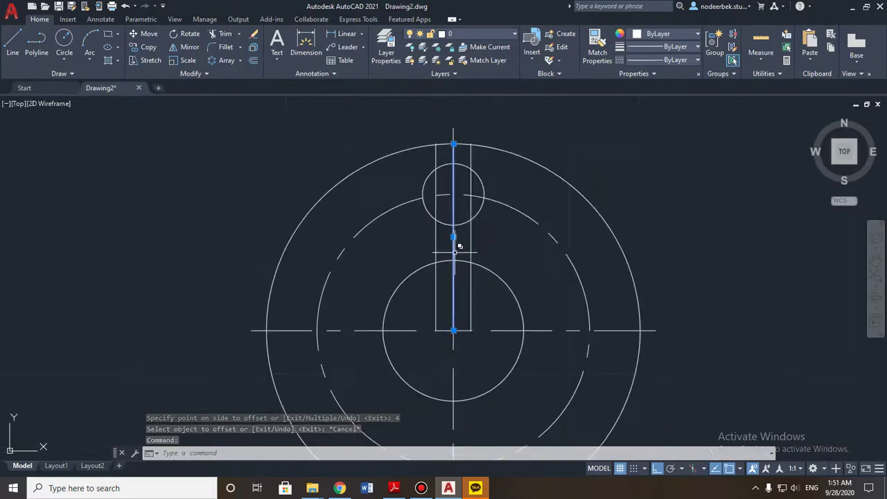
{"action": "middle_click_drag", "start_coordinate": [449, 239], "coordinate": [448, 255]}
{"action": "key", "text": "Delete"}
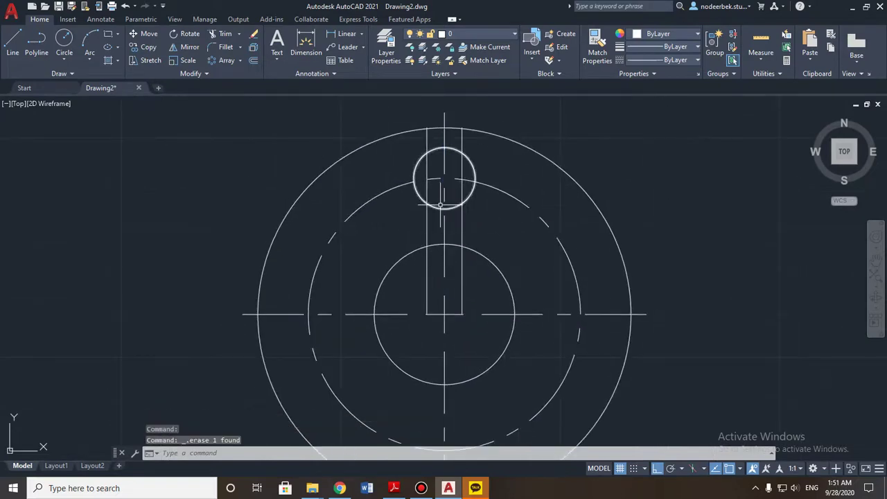
- Trim both slot lines above the small top circle and inside the inner central circle
{"action": "middle_click_drag", "start_coordinate": [440, 204], "coordinate": [442, 246]}
{"action": "scroll", "coordinate": [446, 246], "scroll_direction": "up", "scroll_amount": 2}
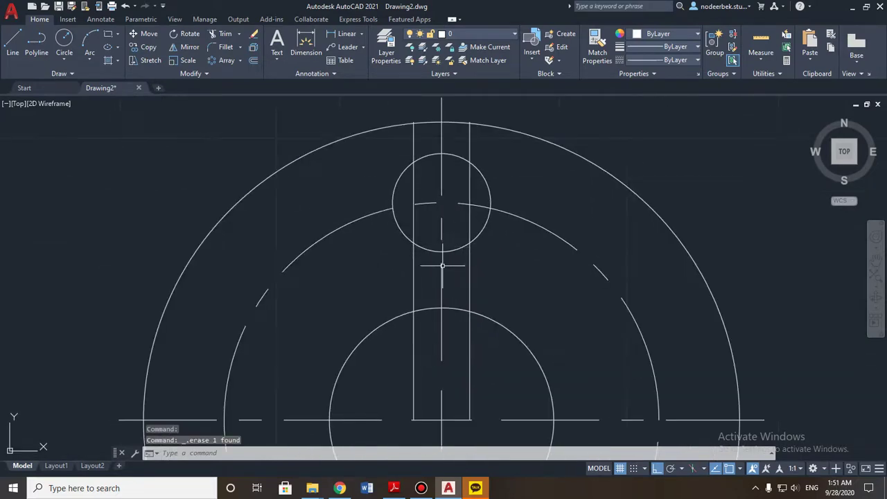
{"action": "type", "text": "tr"}
{"action": "key", "text": "Return"}
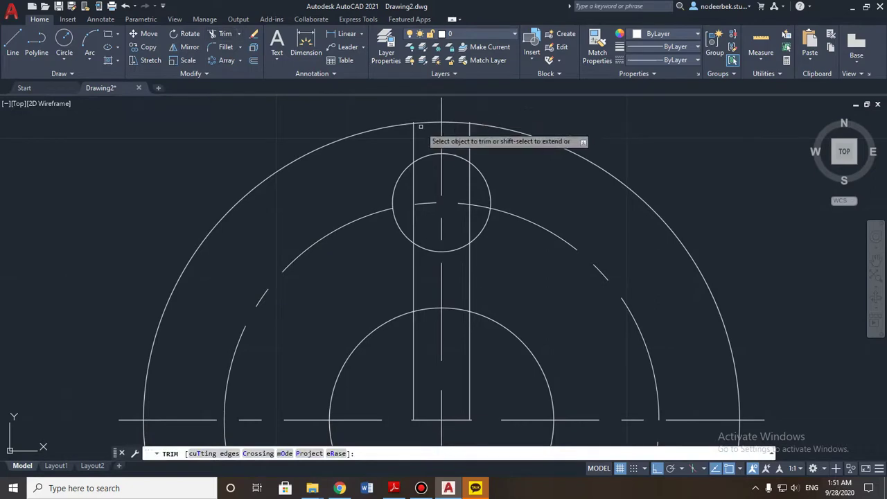
{"action": "left_click_drag", "start_coordinate": [400, 142], "coordinate": [477, 161]}
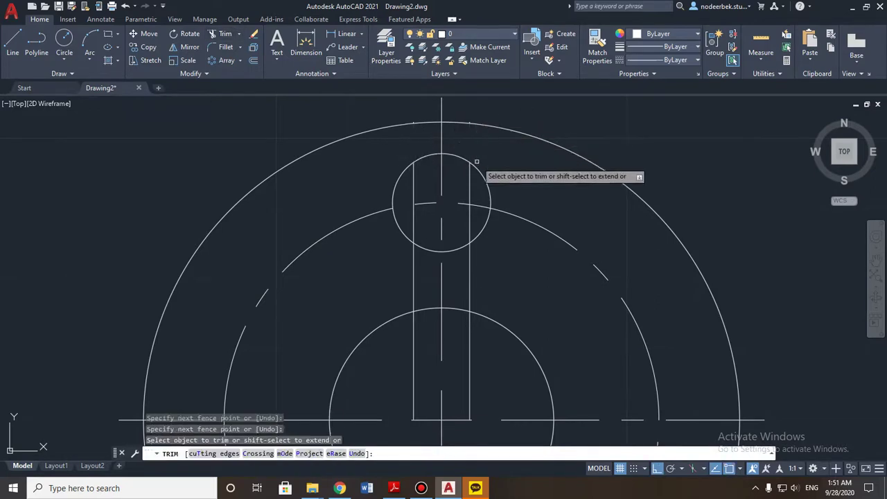
{"action": "left_click_drag", "start_coordinate": [459, 346], "coordinate": [474, 356]}
{"action": "left_click_drag", "start_coordinate": [410, 362], "coordinate": [419, 363]}
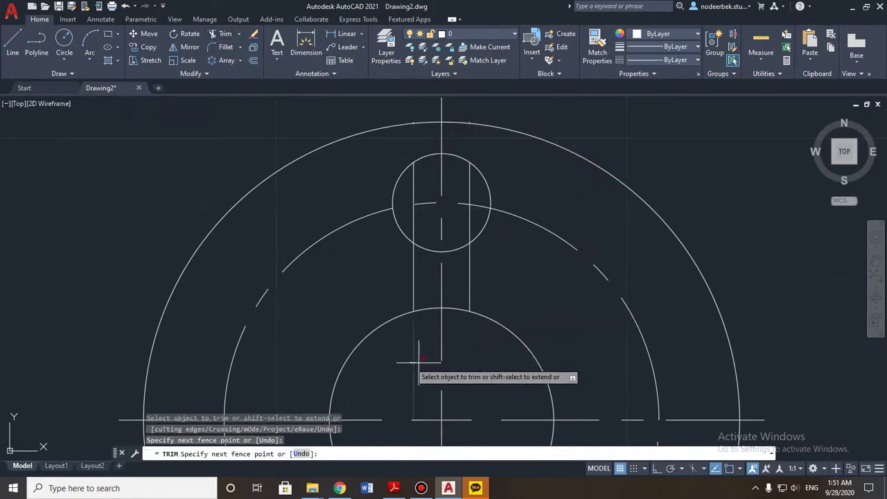
{"action": "key", "text": "Return"}
- Trim away the portions of the two slot lines that lie inside the small top circle
{"action": "scroll", "coordinate": [422, 256], "scroll_direction": "up", "scroll_amount": 3}
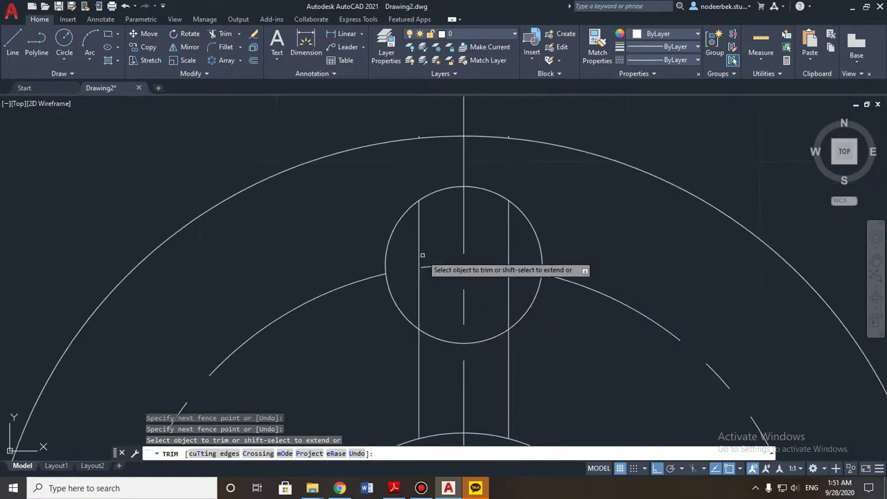
{"action": "mouse_move", "coordinate": [422, 255]}
{"action": "left_mouse_down"}
{"action": "mouse_move", "coordinate": [421, 242]}
{"action": "mouse_move", "coordinate": [417, 270]}
{"action": "left_mouse_up"}
{"action": "left_click_drag", "start_coordinate": [506, 235], "coordinate": [505, 289]}
{"action": "scroll", "coordinate": [516, 298], "scroll_direction": "down", "scroll_amount": 3}
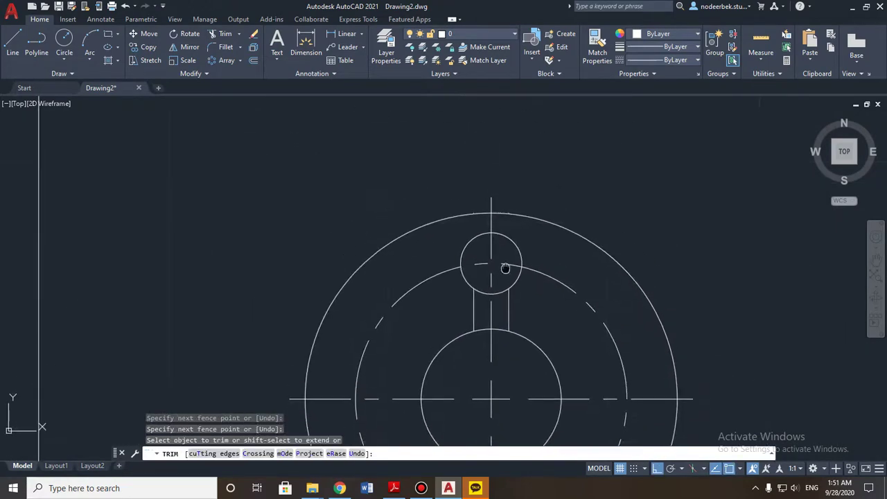
- Remove the two short leftover stubs of the slot lines projecting above the outer circle with Trim
{"action": "scroll", "coordinate": [444, 204], "scroll_direction": "up", "scroll_amount": 8}
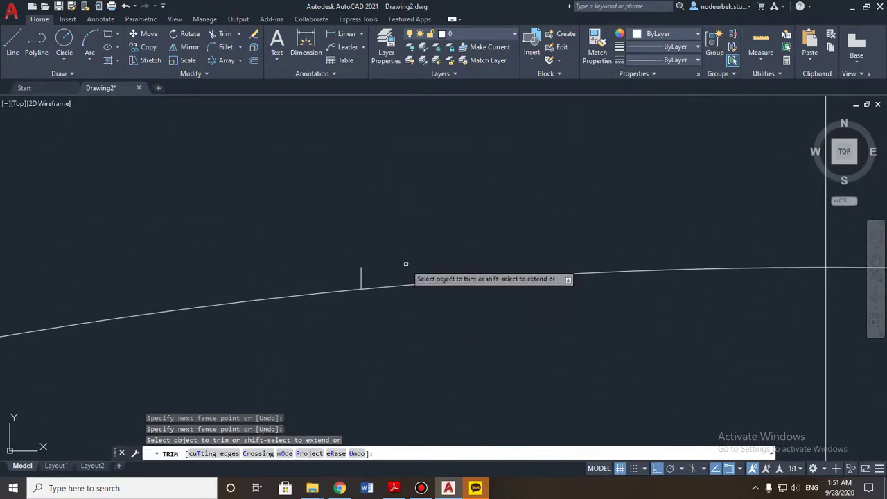
{"action": "left_click_drag", "start_coordinate": [343, 269], "coordinate": [385, 279]}
{"action": "scroll", "coordinate": [455, 261], "scroll_direction": "down", "scroll_amount": 3}
{"action": "middle_click_drag", "start_coordinate": [519, 243], "coordinate": [319, 243]}
{"action": "scroll", "coordinate": [408, 244], "scroll_direction": "up", "scroll_amount": 5}
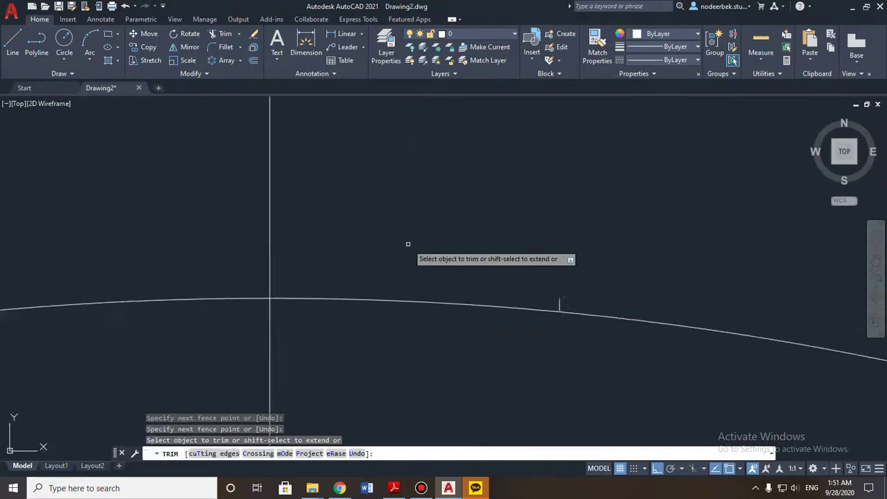
{"action": "scroll", "coordinate": [540, 281], "scroll_direction": "down", "scroll_amount": 4}
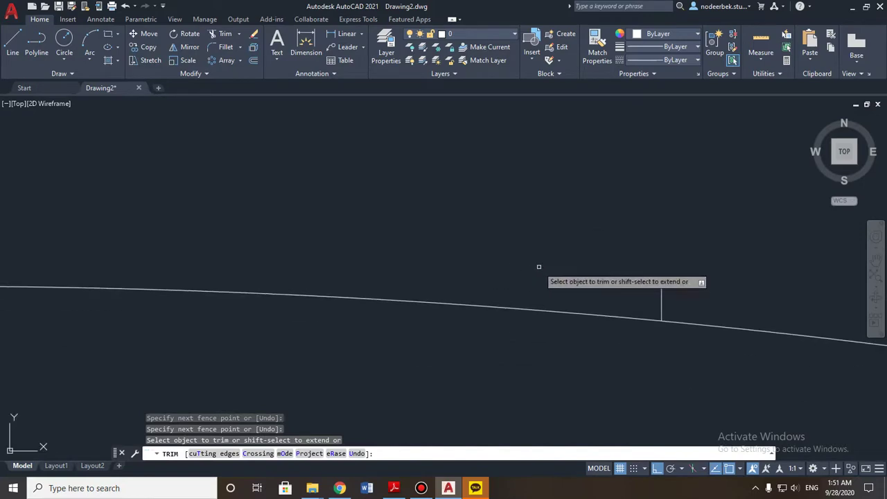
{"action": "left_click", "coordinate": [517, 253]}
{"action": "left_click", "coordinate": [561, 261]}
{"action": "scroll", "coordinate": [561, 262], "scroll_direction": "down", "scroll_amount": 4}
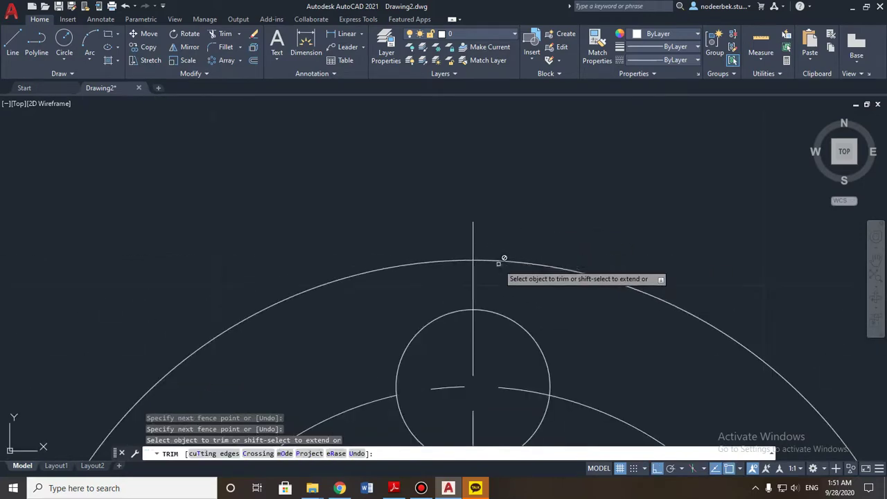
- Trim the lower arc of the small top circle between the two slot lines
{"action": "scroll", "coordinate": [486, 276], "scroll_direction": "down", "scroll_amount": 2}
{"action": "scroll", "coordinate": [485, 284], "scroll_direction": "up", "scroll_amount": 4}
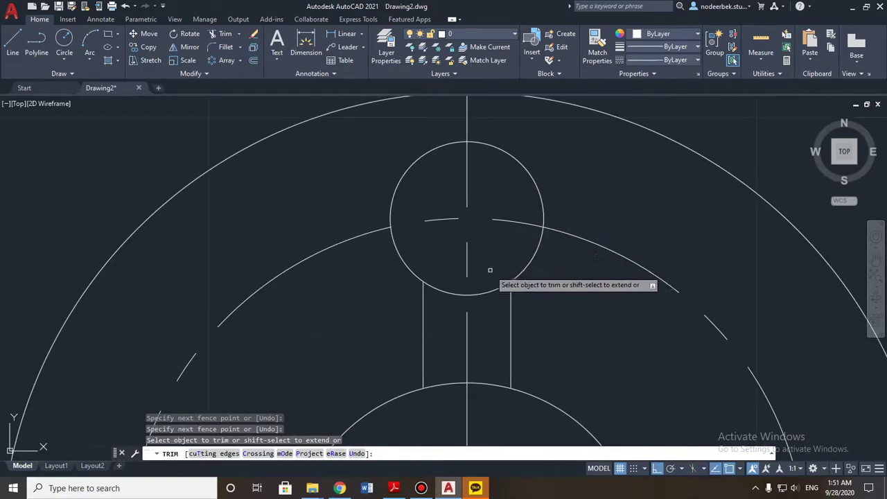
{"action": "left_click", "coordinate": [440, 297]}
{"action": "left_click", "coordinate": [434, 277]}
- Examine how the keyhole slots open into the central circle in the Drawing No:4 reference
{"action": "scroll", "coordinate": [441, 298], "scroll_direction": "down", "scroll_amount": 5}
{"action": "middle_click_drag", "start_coordinate": [421, 359], "coordinate": [433, 284]}
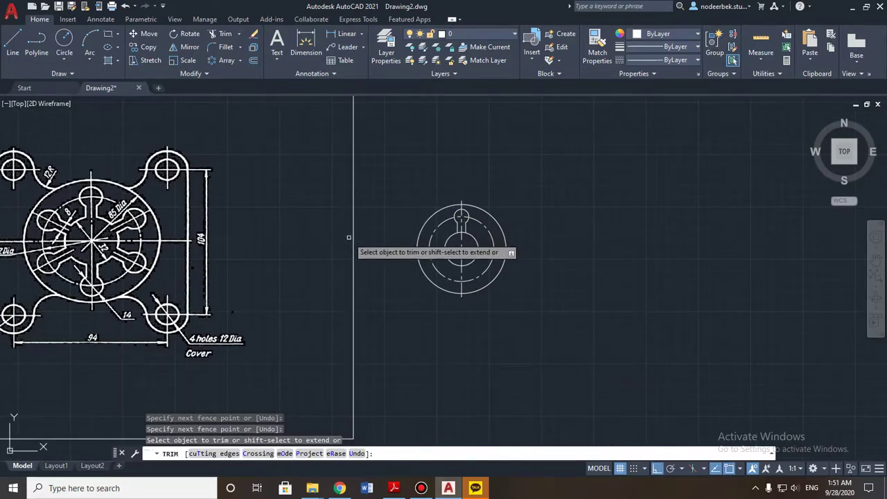
{"action": "middle_click_drag", "start_coordinate": [383, 244], "coordinate": [481, 241]}
{"action": "middle_click_drag", "start_coordinate": [294, 237], "coordinate": [396, 241]}
{"action": "scroll", "coordinate": [308, 244], "scroll_direction": "up", "scroll_amount": 2}
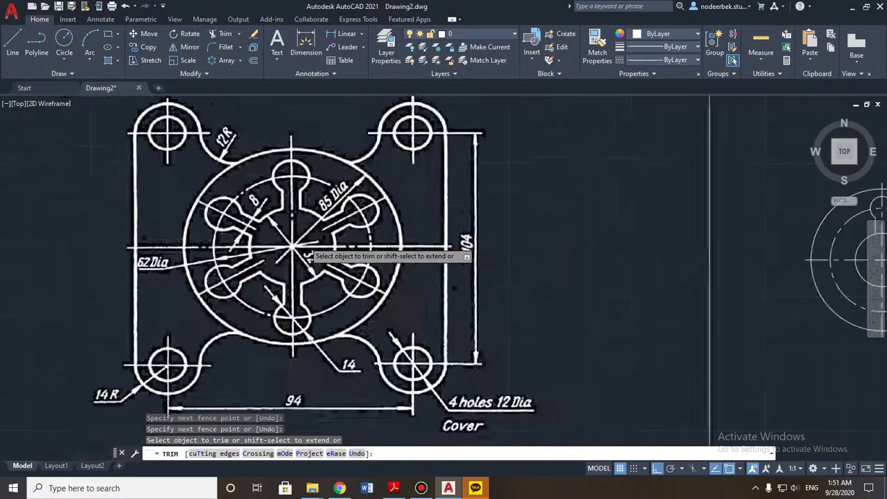
{"action": "scroll", "coordinate": [312, 243], "scroll_direction": "down", "scroll_amount": 2}
{"action": "scroll", "coordinate": [317, 244], "scroll_direction": "up", "scroll_amount": 5}
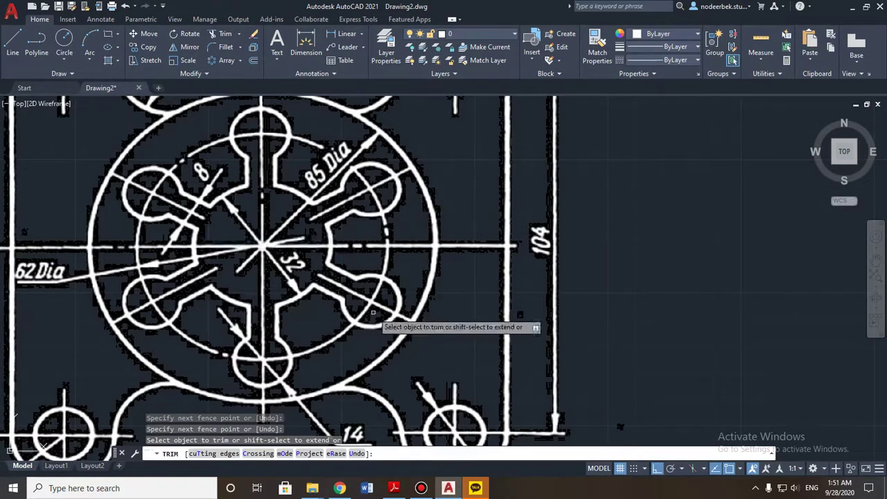
{"action": "scroll", "coordinate": [374, 315], "scroll_direction": "down", "scroll_amount": 3}
{"action": "scroll", "coordinate": [513, 264], "scroll_direction": "up", "scroll_amount": 4}
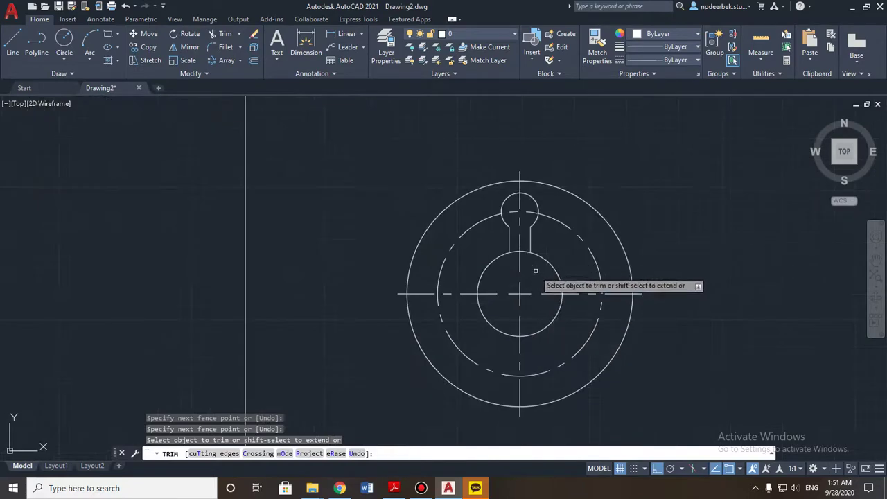
- Trim the inner central circle's arc between the two slot lines so the keyhole opens into the circle
{"action": "scroll", "coordinate": [516, 267], "scroll_direction": "up", "scroll_amount": 4}
{"action": "left_click", "coordinate": [470, 219]}
{"action": "key", "text": "Return"}
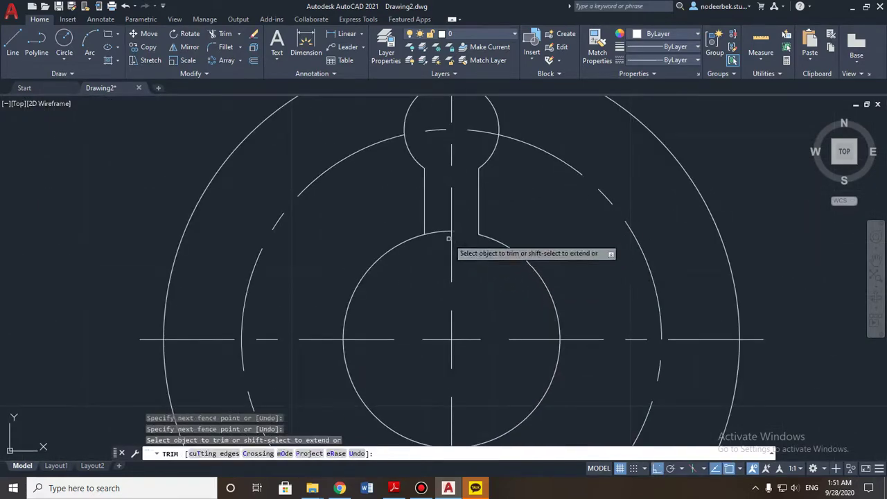
{"action": "scroll", "coordinate": [443, 270], "scroll_direction": "down", "scroll_amount": 4}
{"action": "middle_click_drag", "start_coordinate": [426, 297], "coordinate": [413, 310]}
{"action": "scroll", "coordinate": [416, 294], "scroll_direction": "up", "scroll_amount": 4}
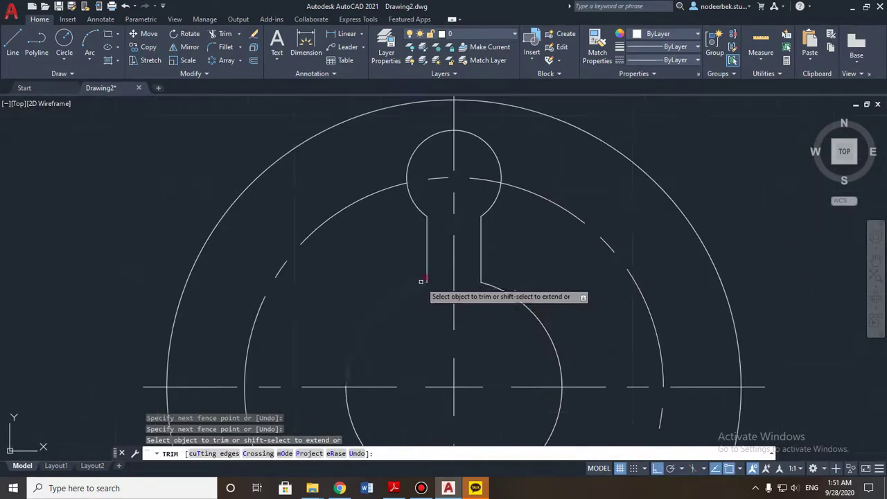
{"action": "key", "text": "Escape"}
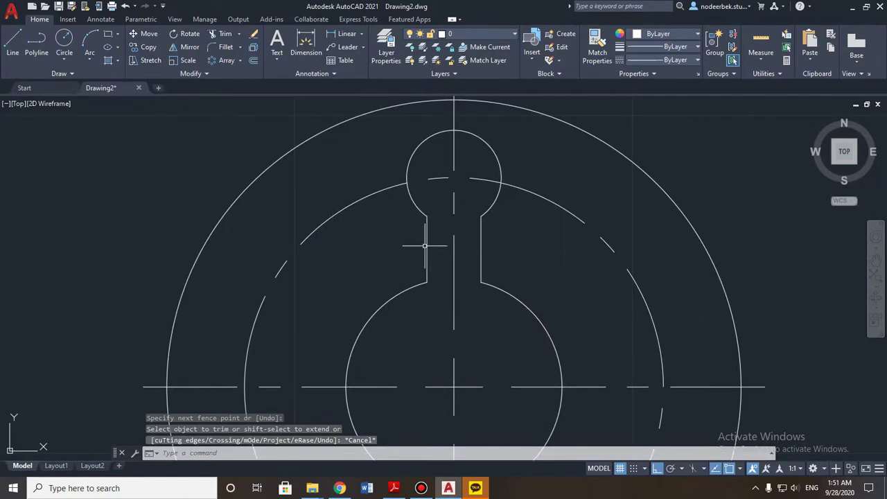
- Create a polar array of the keyhole's arc and two side lines about the circles' common centre, with 6 items over 360 degrees
{"action": "left_click", "coordinate": [426, 244]}
{"action": "left_click", "coordinate": [417, 201]}
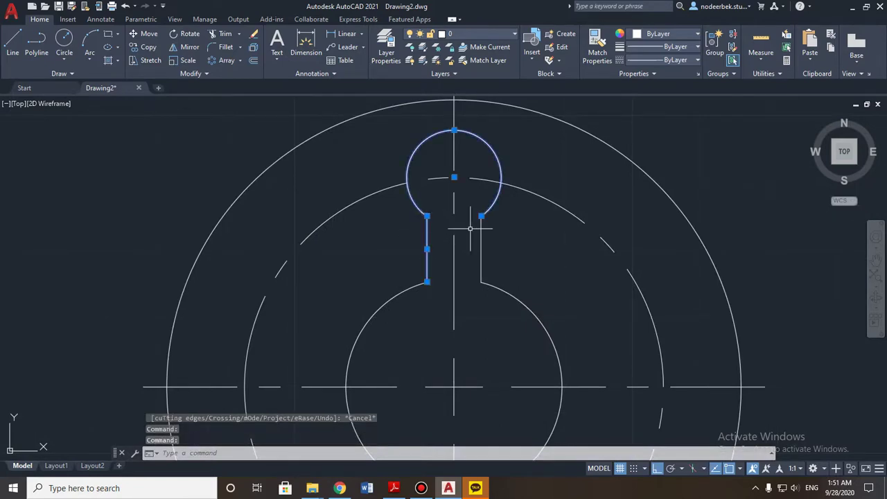
{"action": "scroll", "coordinate": [484, 252], "scroll_direction": "down", "scroll_amount": 6}
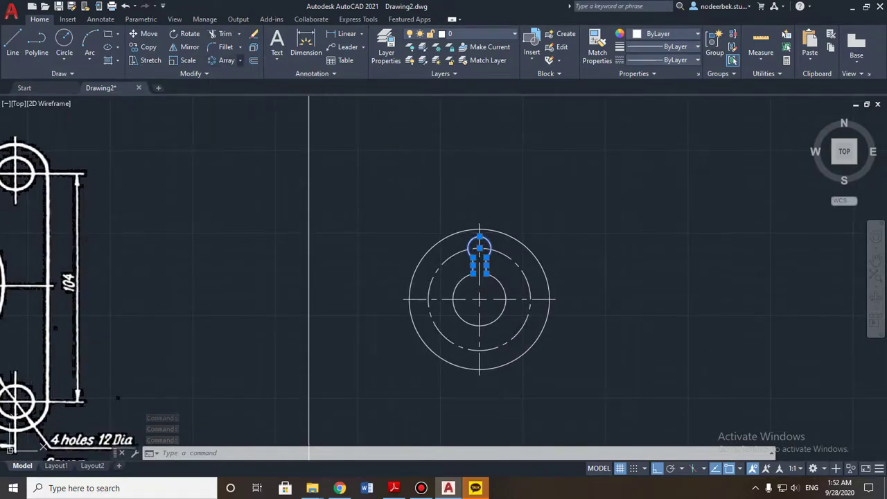
{"action": "left_click", "coordinate": [239, 60]}
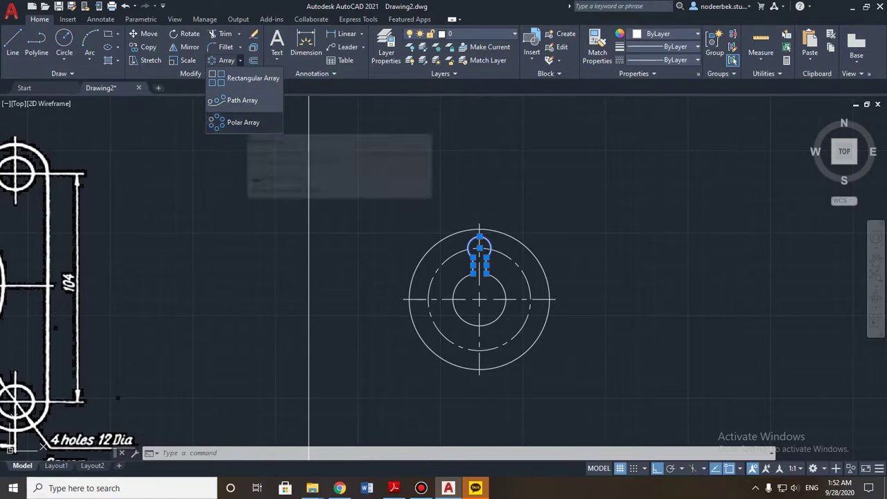
{"action": "left_click", "coordinate": [243, 122]}
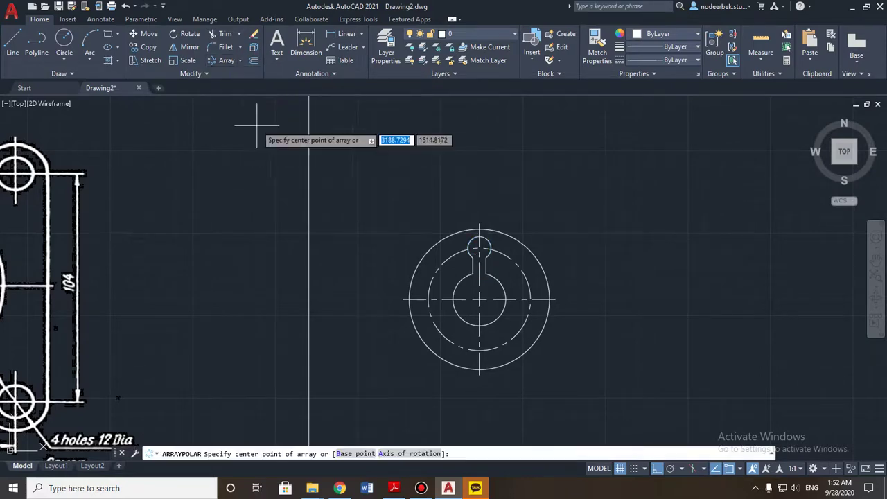
{"action": "scroll", "coordinate": [388, 249], "scroll_direction": "up", "scroll_amount": 5}
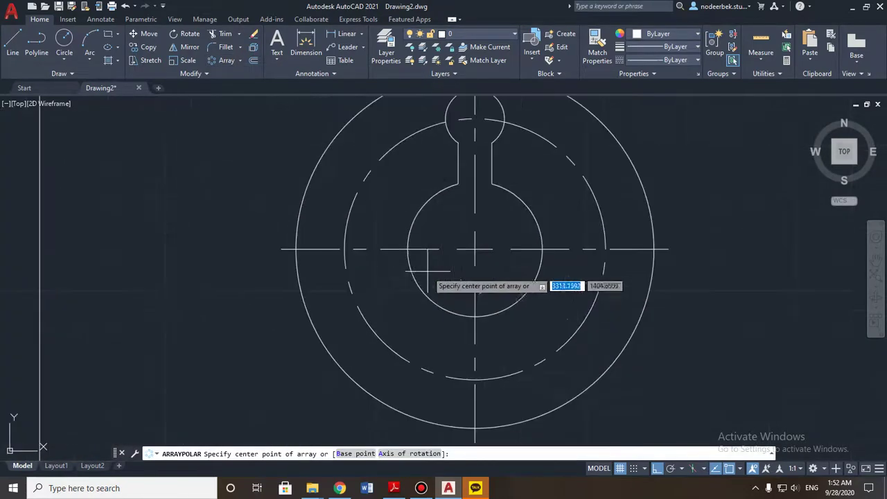
{"action": "left_click", "coordinate": [476, 248]}
{"action": "scroll", "coordinate": [455, 265], "scroll_direction": "down", "scroll_amount": 4}
{"action": "middle_click_drag", "start_coordinate": [441, 276], "coordinate": [477, 276]}
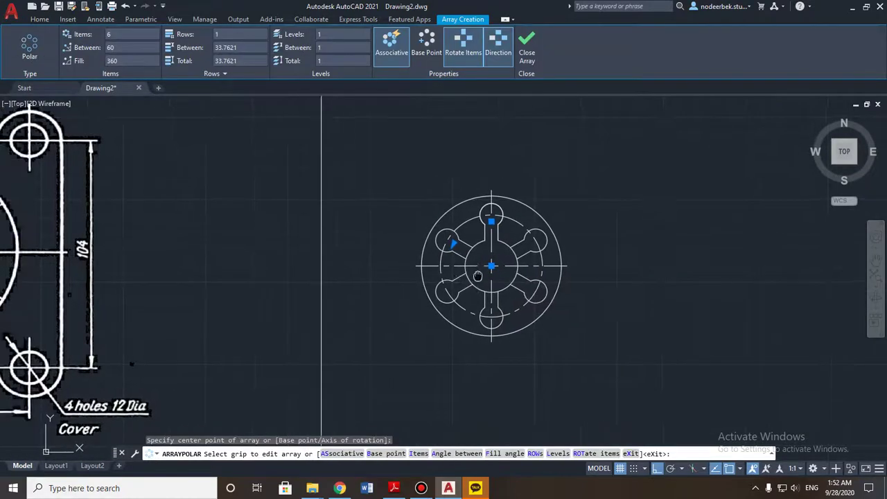
{"action": "scroll", "coordinate": [491, 265], "scroll_direction": "up", "scroll_amount": 6}
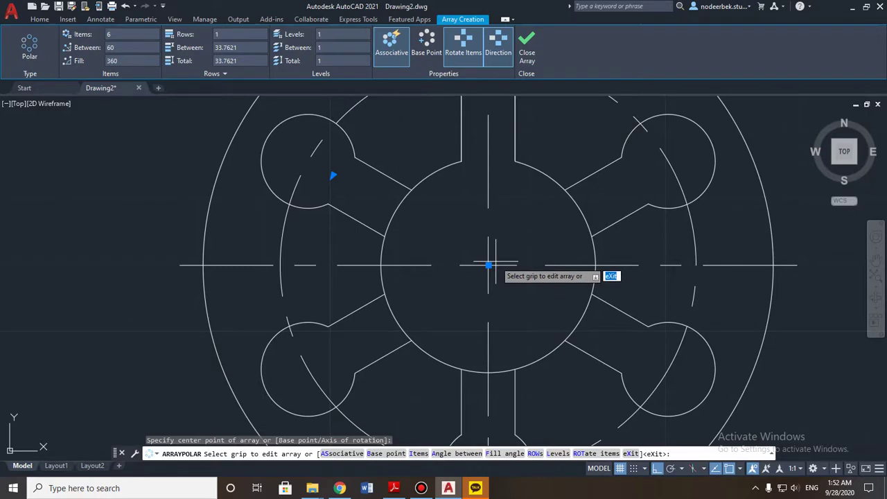
{"action": "scroll", "coordinate": [491, 266], "scroll_direction": "down", "scroll_amount": 6}
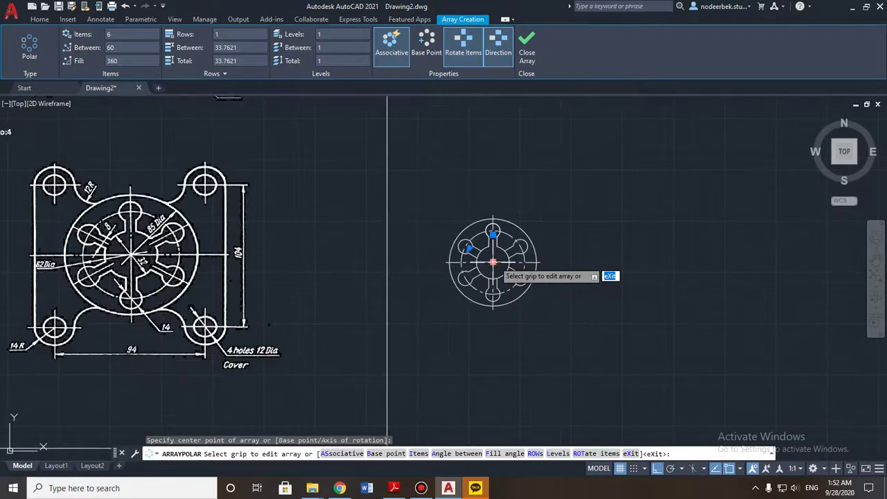
{"action": "key", "text": "Escape"}
- Trim the inner circle's arcs between the side lines of the other five arrayed keyhole slots
{"action": "scroll", "coordinate": [400, 243], "scroll_direction": "up", "scroll_amount": 5}
{"action": "scroll", "coordinate": [328, 131], "scroll_direction": "down", "scroll_amount": 1}
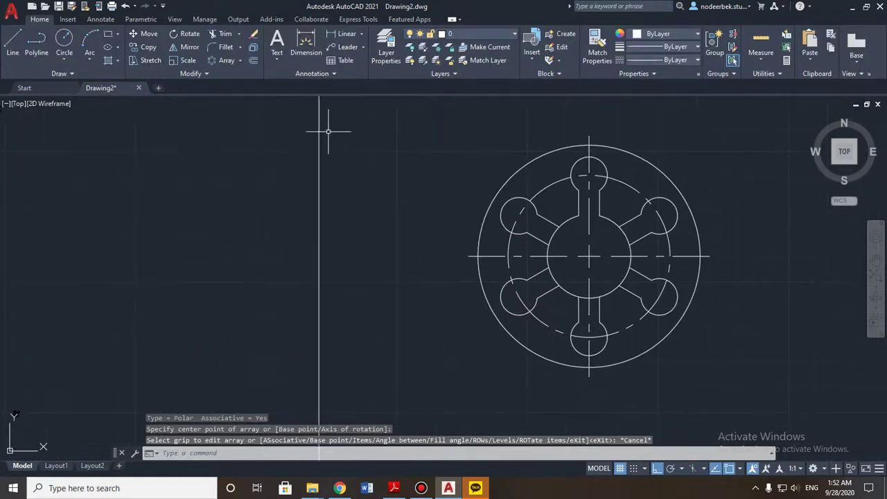
{"action": "left_click", "coordinate": [216, 33]}
{"action": "scroll", "coordinate": [523, 271], "scroll_direction": "up", "scroll_amount": 5}
{"action": "middle_click_drag", "start_coordinate": [558, 298], "coordinate": [412, 352]}
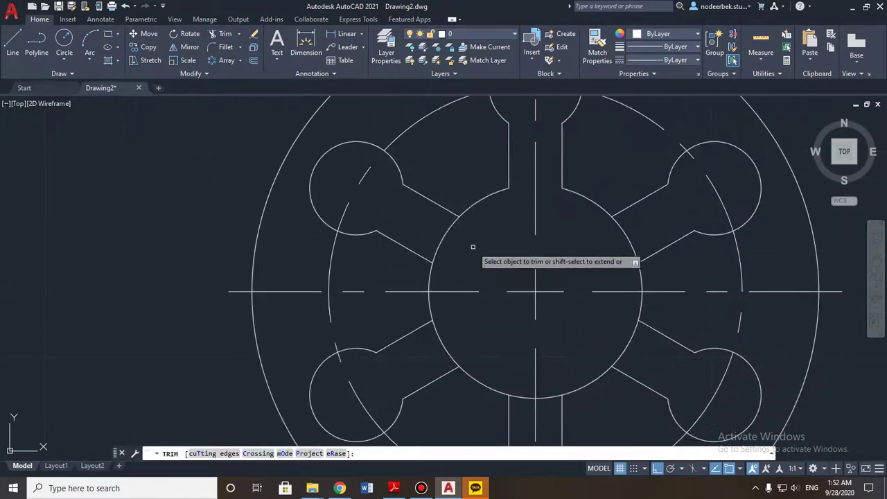
{"action": "left_click_drag", "start_coordinate": [436, 219], "coordinate": [470, 250]}
{"action": "left_click_drag", "start_coordinate": [454, 336], "coordinate": [433, 352]}
{"action": "mouse_move", "coordinate": [523, 381]}
{"action": "left_mouse_down"}
{"action": "mouse_move", "coordinate": [525, 407]}
{"action": "mouse_move", "coordinate": [547, 412]}
{"action": "left_mouse_up"}
{"action": "left_click_drag", "start_coordinate": [610, 340], "coordinate": [646, 337]}
{"action": "left_click_drag", "start_coordinate": [642, 247], "coordinate": [615, 244]}
{"action": "scroll", "coordinate": [628, 326], "scroll_direction": "down", "scroll_amount": 1}
- Examine the Drawing No:4 reference for the spacing and sizes of the corner holes and the outer plate contour
{"action": "scroll", "coordinate": [596, 342], "scroll_direction": "down", "scroll_amount": 8}
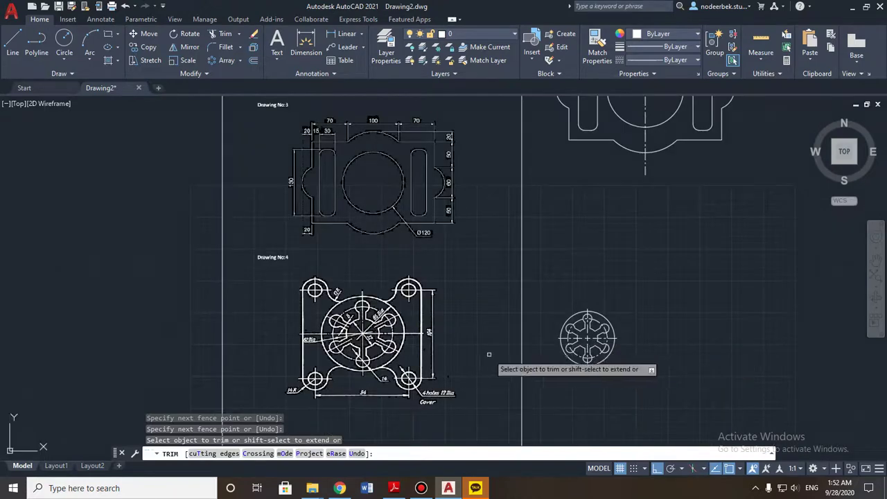
{"action": "scroll", "coordinate": [499, 353], "scroll_direction": "up", "scroll_amount": 2}
{"action": "middle_click_drag", "start_coordinate": [494, 346], "coordinate": [463, 244]}
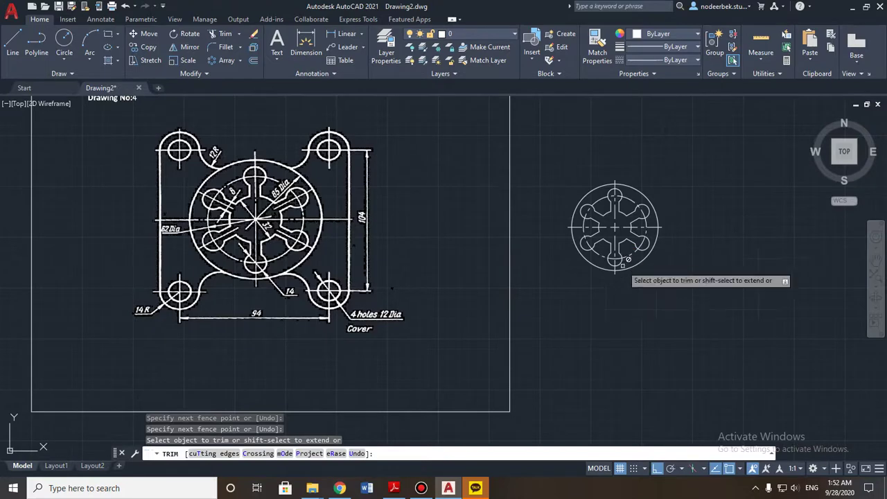
{"action": "middle_click_drag", "start_coordinate": [438, 264], "coordinate": [383, 327]}
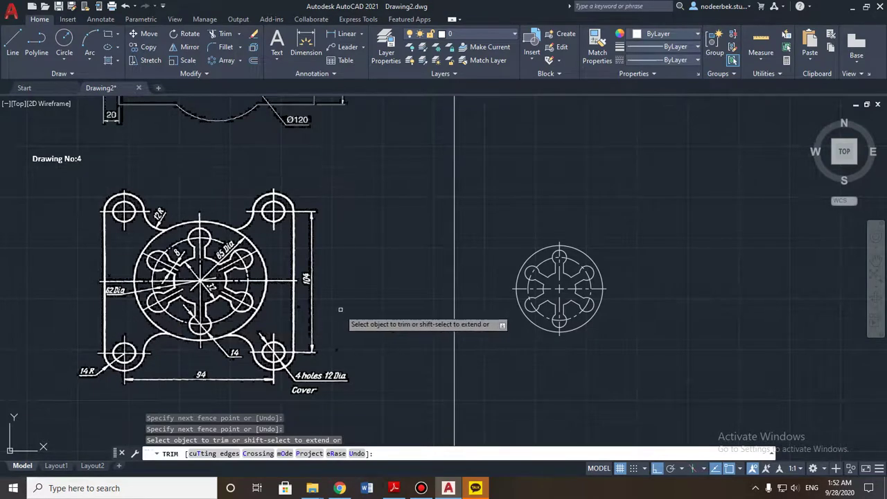
{"action": "scroll", "coordinate": [392, 299], "scroll_direction": "up", "scroll_amount": 2}
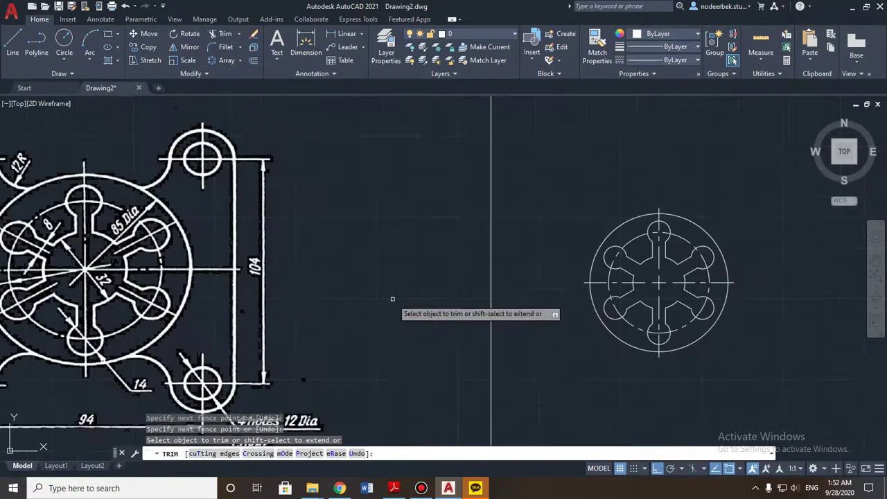
{"action": "scroll", "coordinate": [172, 313], "scroll_direction": "up", "scroll_amount": 2}
{"action": "scroll", "coordinate": [170, 311], "scroll_direction": "down", "scroll_amount": 4}
{"action": "middle_click_drag", "start_coordinate": [169, 308], "coordinate": [172, 282]}
{"action": "scroll", "coordinate": [145, 339], "scroll_direction": "up", "scroll_amount": 3}
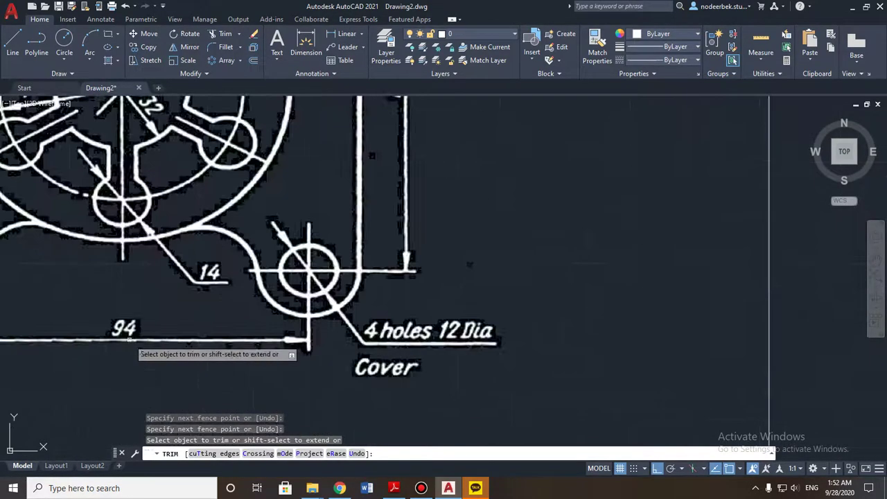
{"action": "scroll", "coordinate": [143, 341], "scroll_direction": "down", "scroll_amount": 2}
{"action": "scroll", "coordinate": [160, 318], "scroll_direction": "up", "scroll_amount": 1}
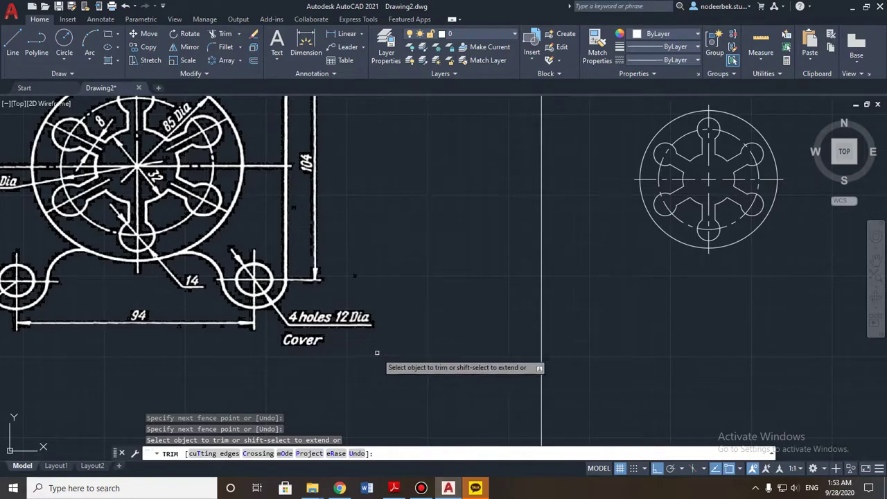
{"action": "scroll", "coordinate": [492, 337], "scroll_direction": "down", "scroll_amount": 3}
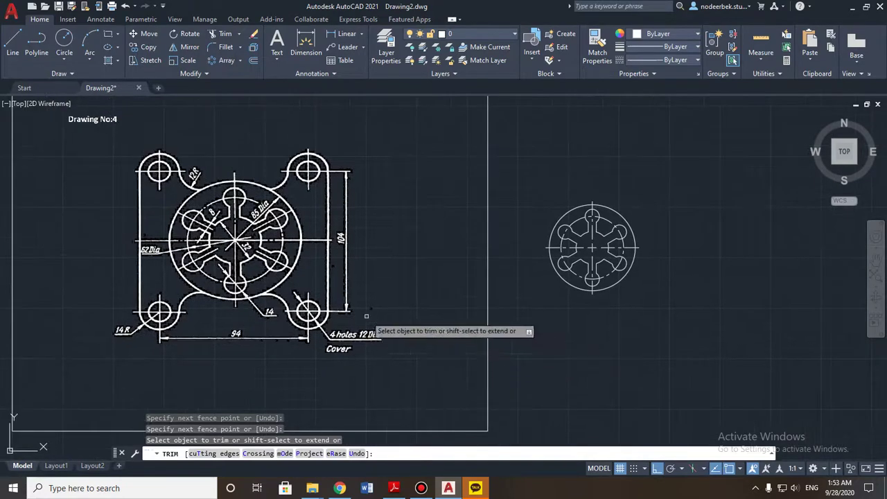
{"action": "scroll", "coordinate": [366, 316], "scroll_direction": "up", "scroll_amount": 2}
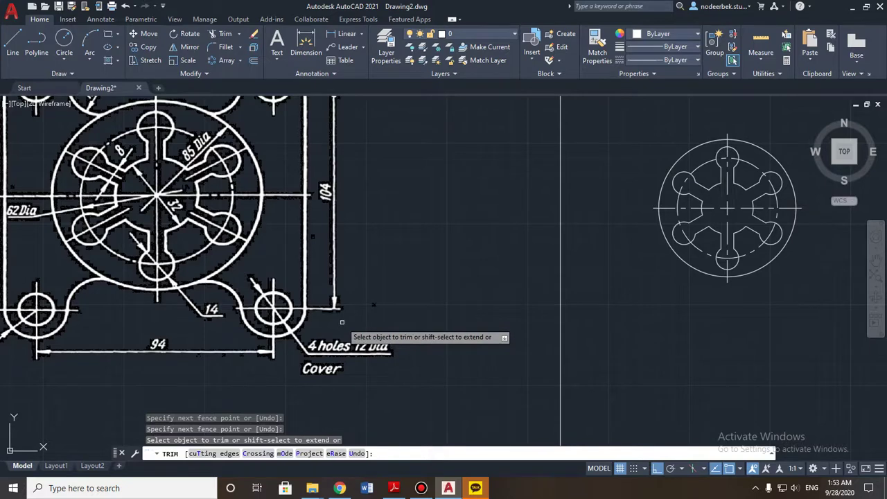
{"action": "middle_click_drag", "start_coordinate": [381, 318], "coordinate": [365, 361]}
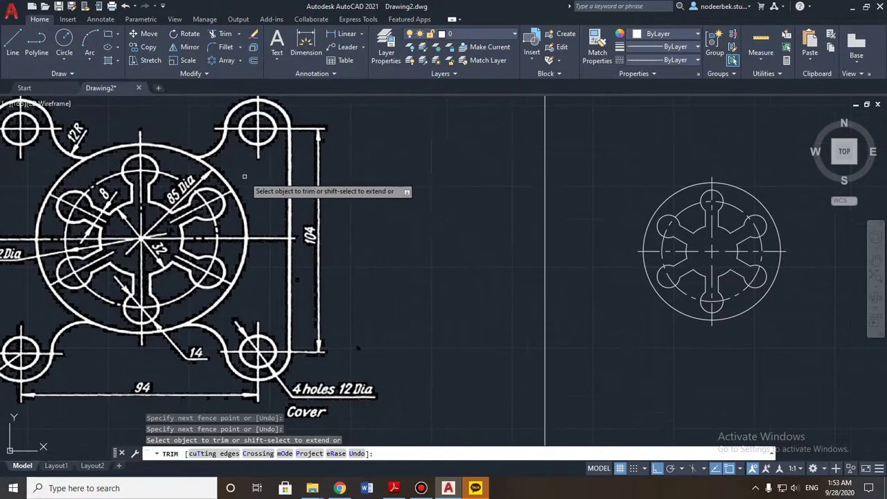
{"action": "middle_click_drag", "start_coordinate": [476, 302], "coordinate": [421, 306]}
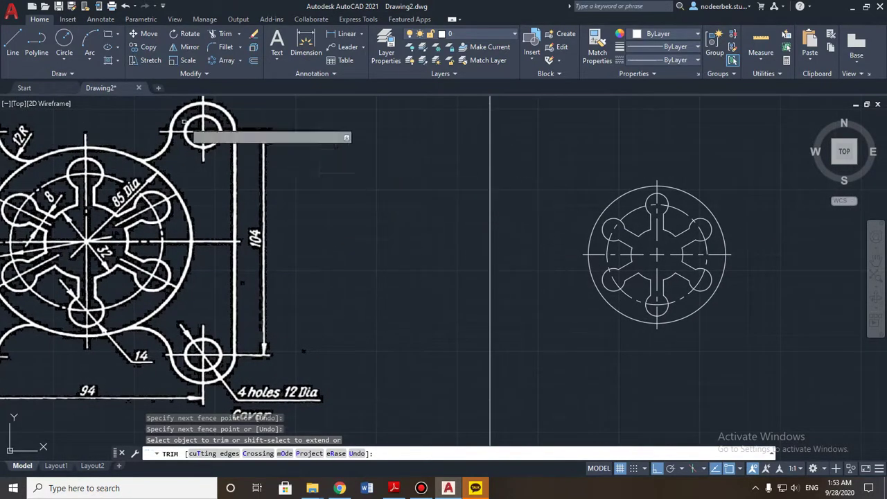
{"action": "left_click", "coordinate": [12, 43]}
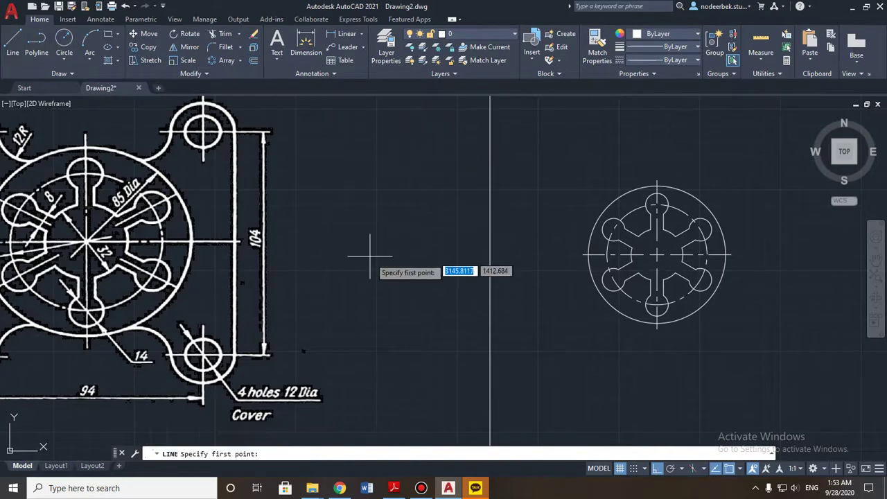
{"action": "mouse_move", "coordinate": [376, 277]}
{"action": "middle_mouse_down"}
{"action": "mouse_move", "coordinate": [316, 270]}
{"action": "mouse_move", "coordinate": [363, 331]}
{"action": "middle_mouse_up"}
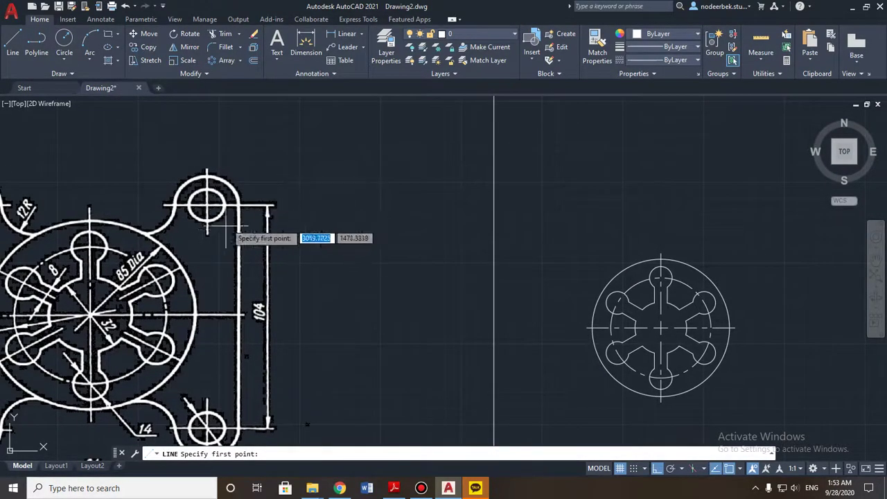
{"action": "middle_click_drag", "start_coordinate": [282, 362], "coordinate": [258, 341]}
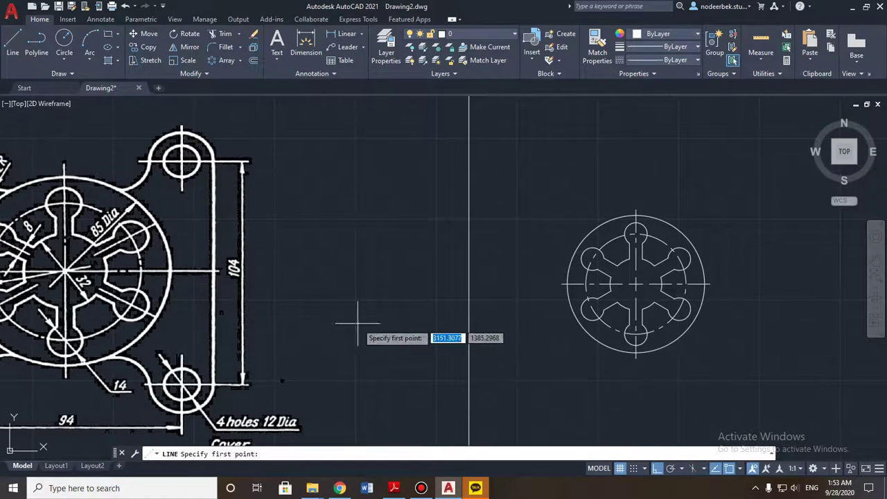
{"action": "middle_click_drag", "start_coordinate": [356, 316], "coordinate": [336, 297]}
{"action": "middle_click_drag", "start_coordinate": [404, 316], "coordinate": [464, 291]}
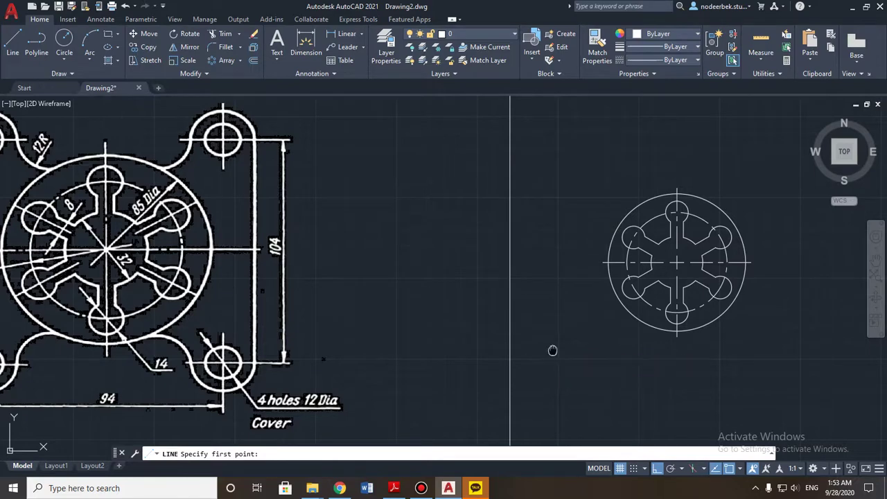
{"action": "middle_click_drag", "start_coordinate": [553, 350], "coordinate": [545, 336]}
{"action": "left_click", "coordinate": [671, 179]}
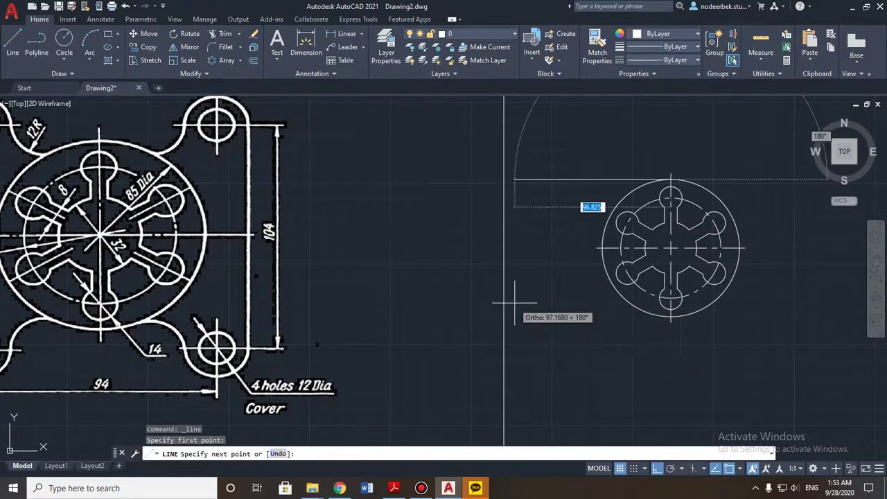
{"action": "key", "text": "Escape"}
{"action": "left_click", "coordinate": [13, 43]}
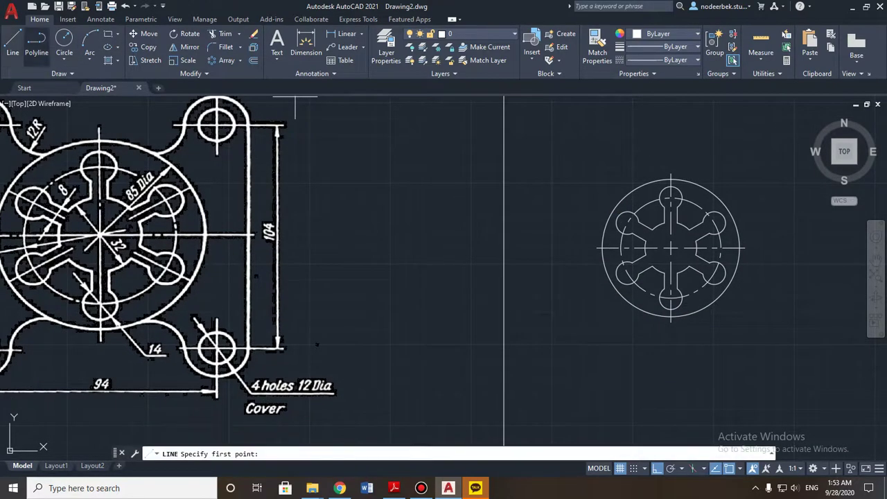
{"action": "right_click", "coordinate": [351, 201], "text": "shift"}
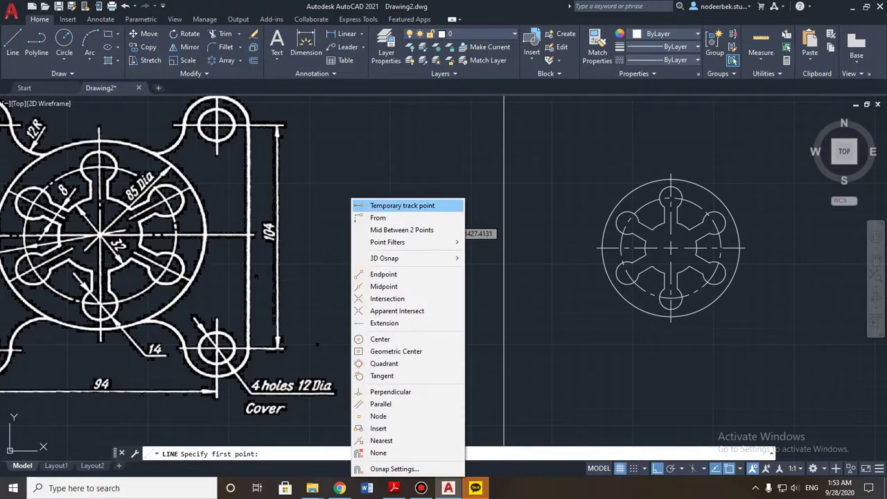
{"action": "left_click", "coordinate": [402, 205]}
{"action": "key", "text": "Escape"}
{"action": "key", "text": "Escape"}
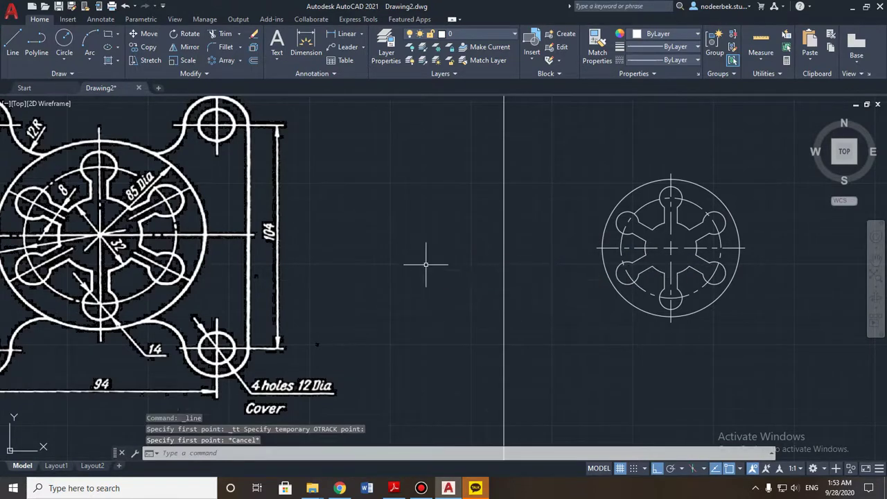
- Draw a 52-unit vertical line upward, starting 47 units to the right of the circles' common centre using a temporary track point
{"action": "left_click", "coordinate": [13, 43]}
{"action": "right_click", "coordinate": [300, 161], "text": "shift"}
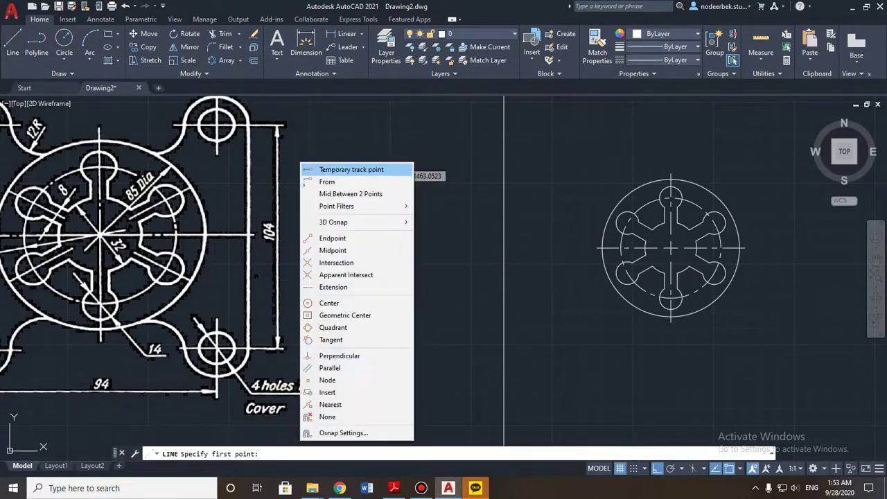
{"action": "left_click", "coordinate": [333, 172]}
{"action": "middle_click_drag", "start_coordinate": [572, 278], "coordinate": [530, 274]}
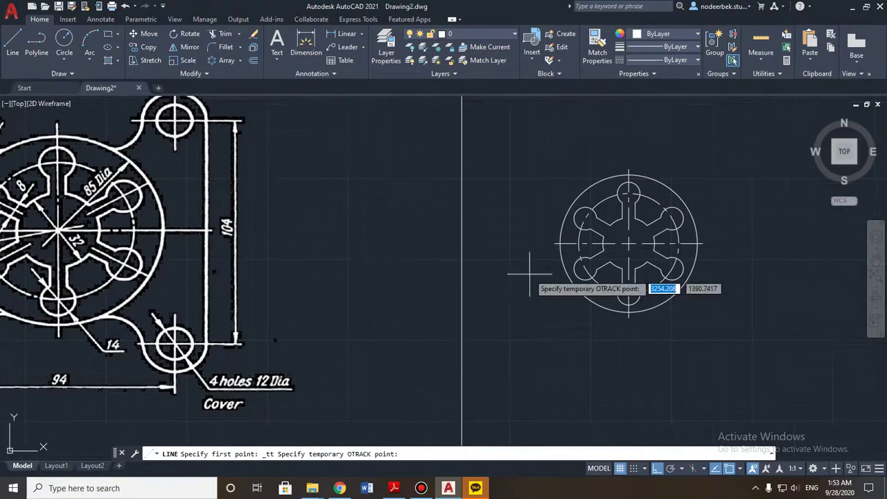
{"action": "left_click", "coordinate": [628, 243]}
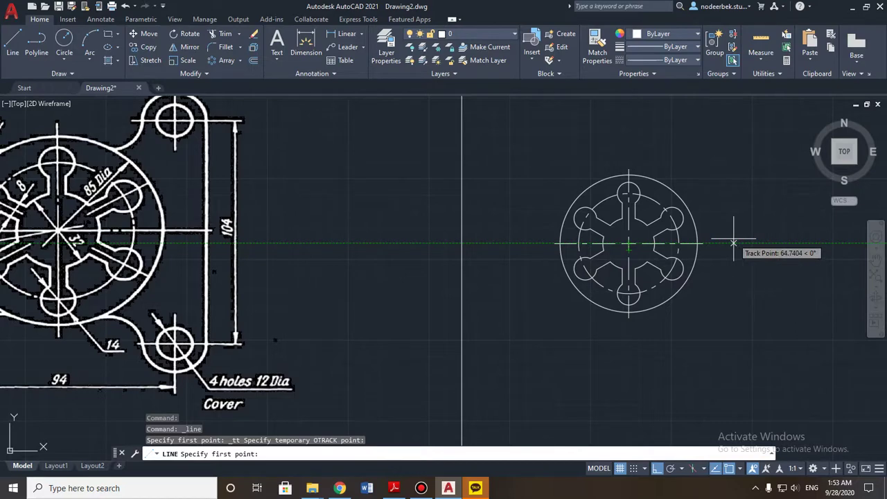
{"action": "key", "text": "Return"}
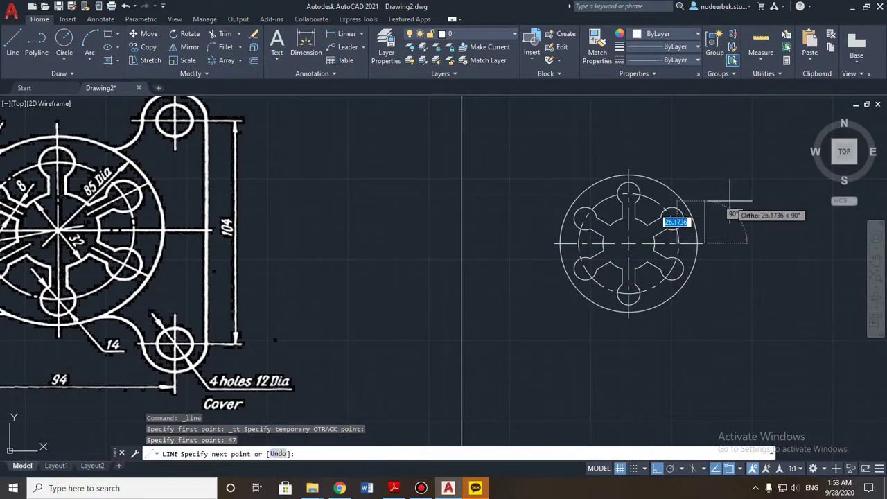
{"action": "middle_click_drag", "start_coordinate": [730, 201], "coordinate": [719, 267]}
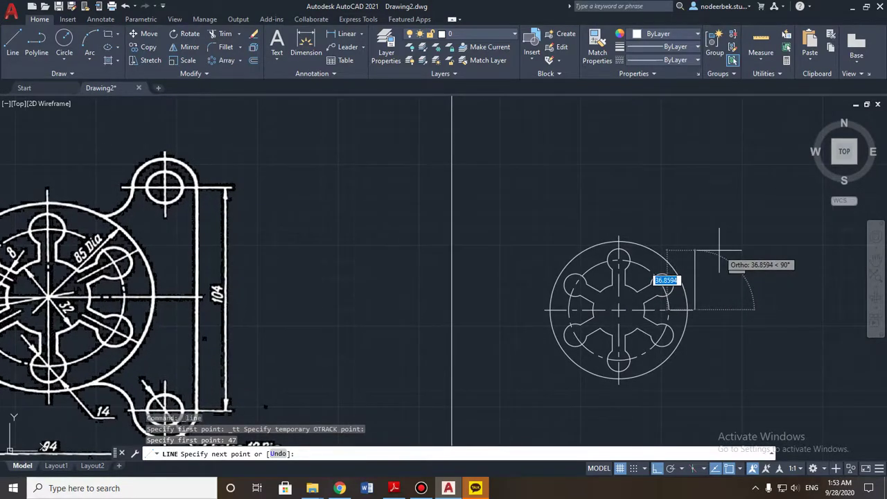
{"action": "type", "text": "52"}
{"action": "key", "text": "Return"}
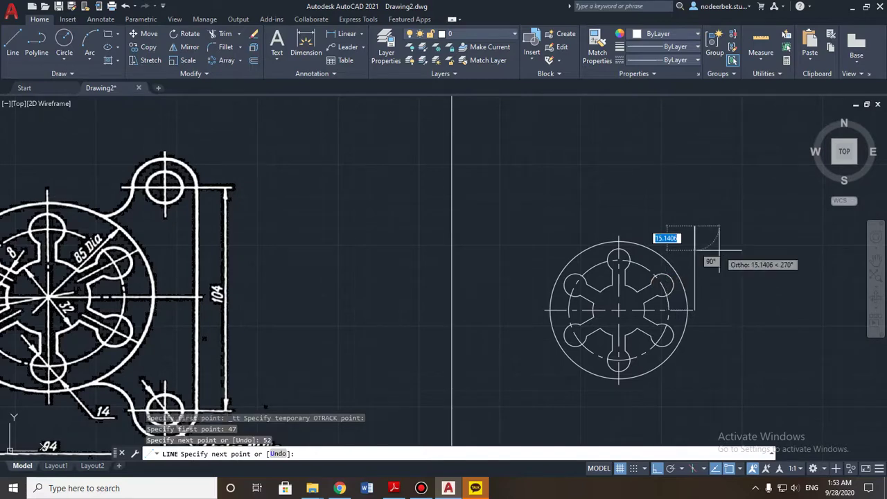
{"action": "key", "text": "Escape"}
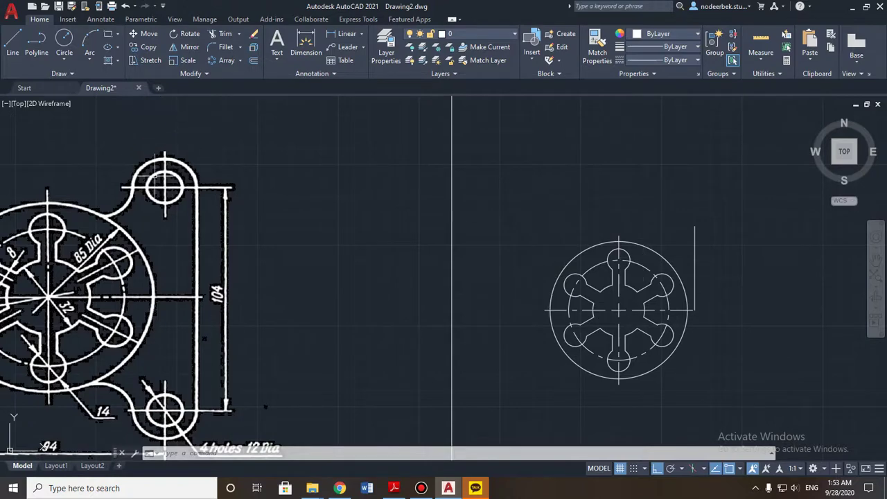
- Draw a circle of radius 6 centred on the upper end of the vertical line as the upper-right corner hole
{"action": "left_click", "coordinate": [64, 43]}
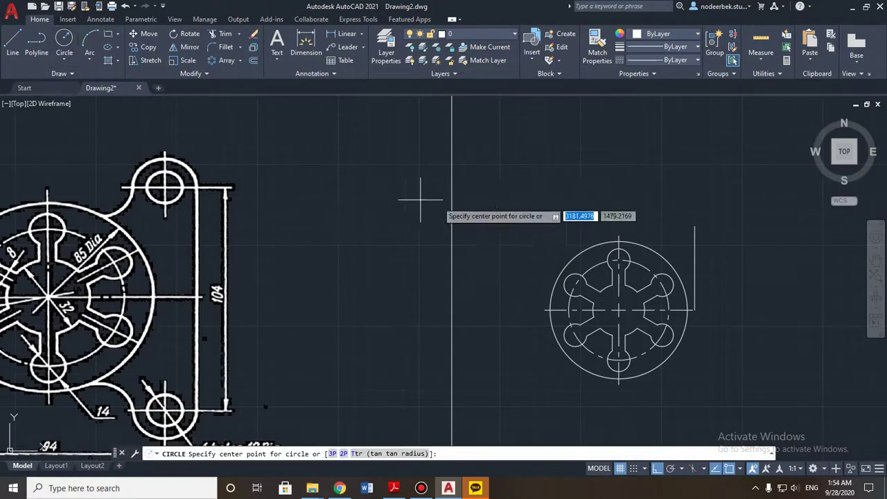
{"action": "left_click", "coordinate": [694, 226]}
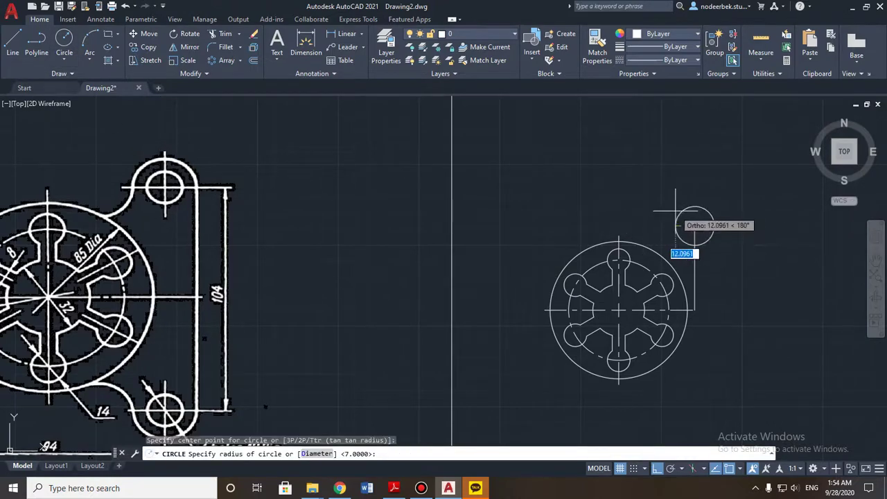
{"action": "middle_click_drag", "start_coordinate": [602, 236], "coordinate": [681, 171]}
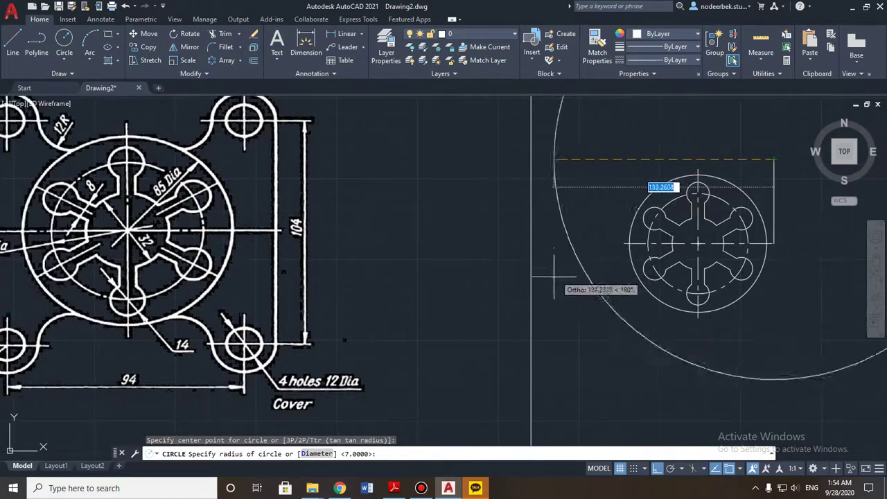
{"action": "mouse_move", "coordinate": [474, 323]}
{"action": "middle_mouse_down"}
{"action": "mouse_move", "coordinate": [588, 303]}
{"action": "mouse_move", "coordinate": [356, 343]}
{"action": "middle_mouse_up"}
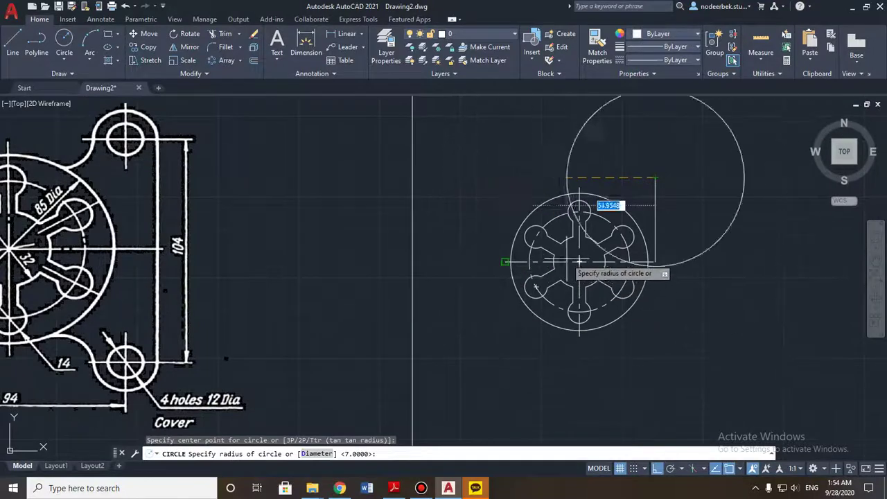
{"action": "middle_click_drag", "start_coordinate": [579, 262], "coordinate": [530, 307]}
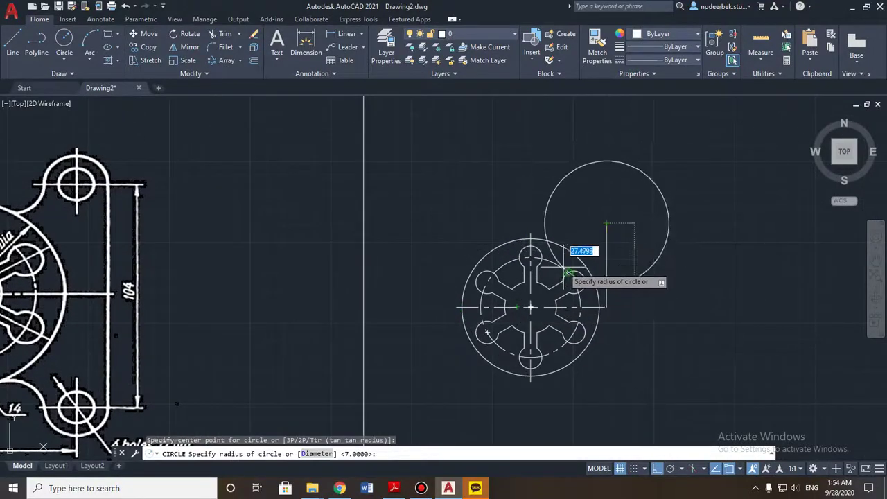
{"action": "scroll", "coordinate": [586, 232], "scroll_direction": "up", "scroll_amount": 2}
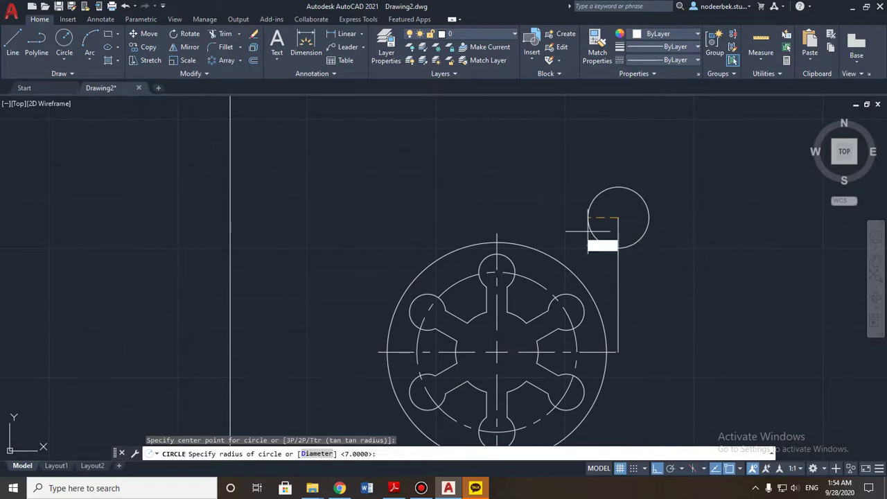
{"action": "type", "text": "6"}
{"action": "key", "text": "Return"}
- Draw a concentric circle of radius 7 around the upper-right corner hole
{"action": "scroll", "coordinate": [657, 236], "scroll_direction": "up", "scroll_amount": 3}
{"action": "key", "text": "Return"}
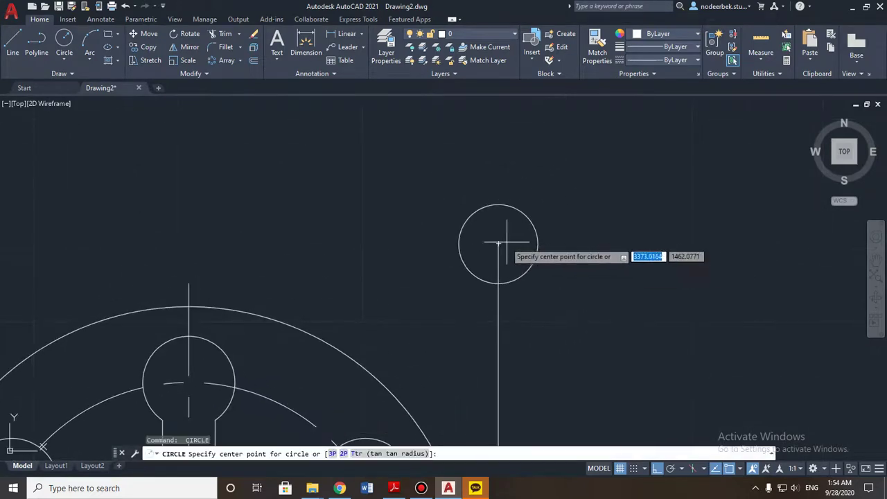
{"action": "left_click", "coordinate": [498, 243]}
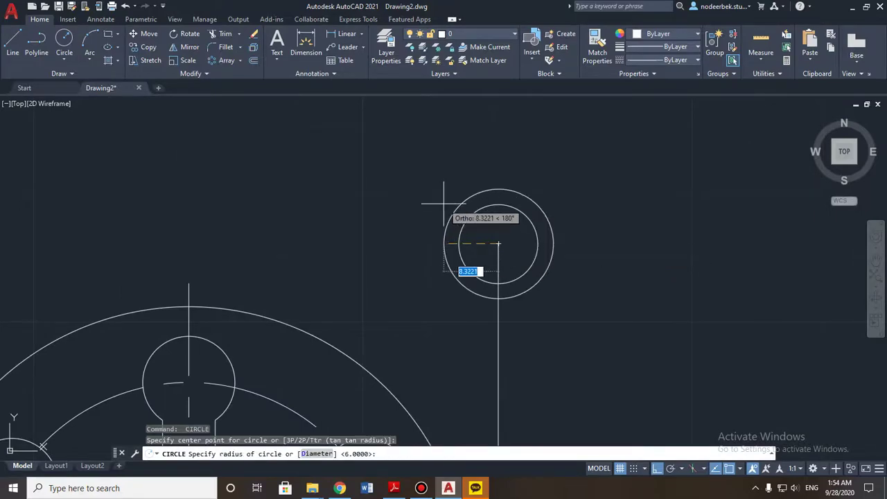
{"action": "type", "text": "7"}
{"action": "key", "text": "Return"}
- Examine the Drawing No:4 reference for the corner lugs' outer radius and the corner holes' diameter
{"action": "scroll", "coordinate": [448, 205], "scroll_direction": "down", "scroll_amount": 5}
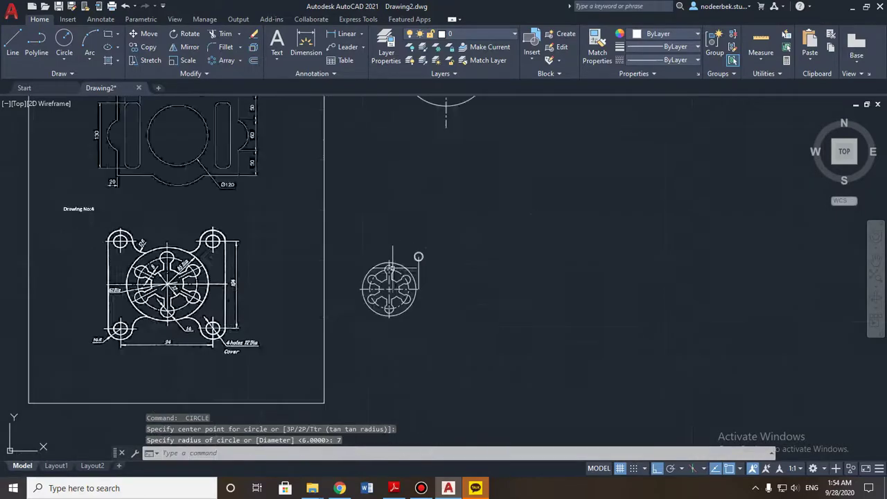
{"action": "scroll", "coordinate": [199, 281], "scroll_direction": "up", "scroll_amount": 5}
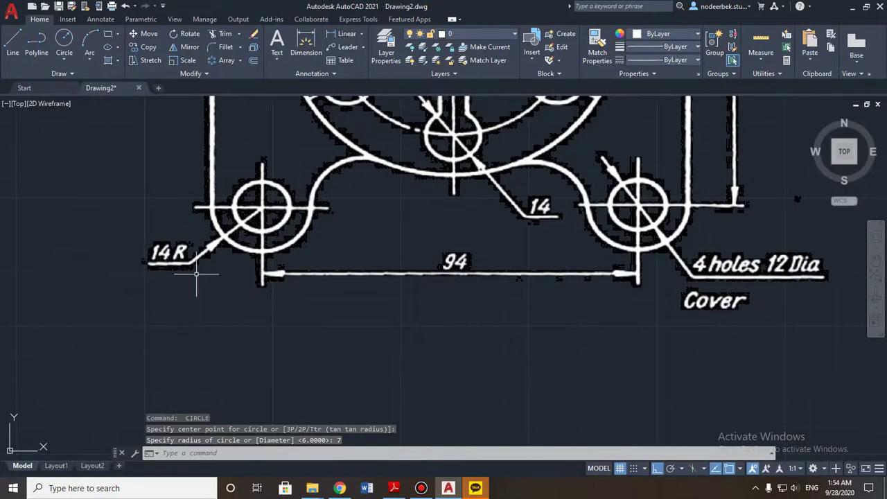
{"action": "scroll", "coordinate": [196, 274], "scroll_direction": "down", "scroll_amount": 4}
{"action": "scroll", "coordinate": [354, 281], "scroll_direction": "up", "scroll_amount": 5}
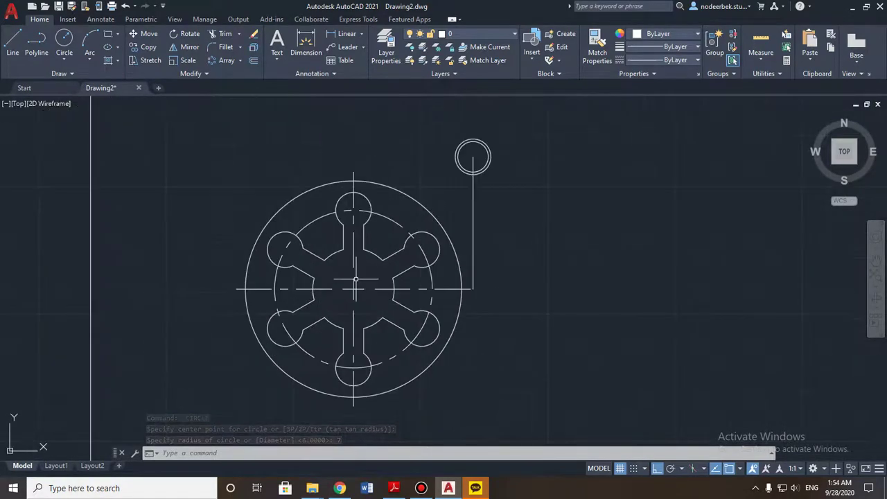
{"action": "scroll", "coordinate": [354, 280], "scroll_direction": "down", "scroll_amount": 4}
{"action": "scroll", "coordinate": [280, 291], "scroll_direction": "up", "scroll_amount": 6}
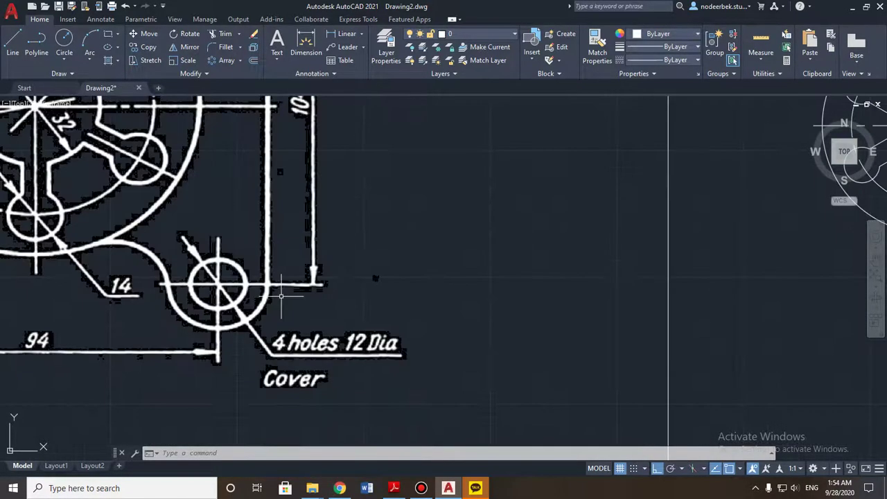
{"action": "scroll", "coordinate": [280, 295], "scroll_direction": "down", "scroll_amount": 2}
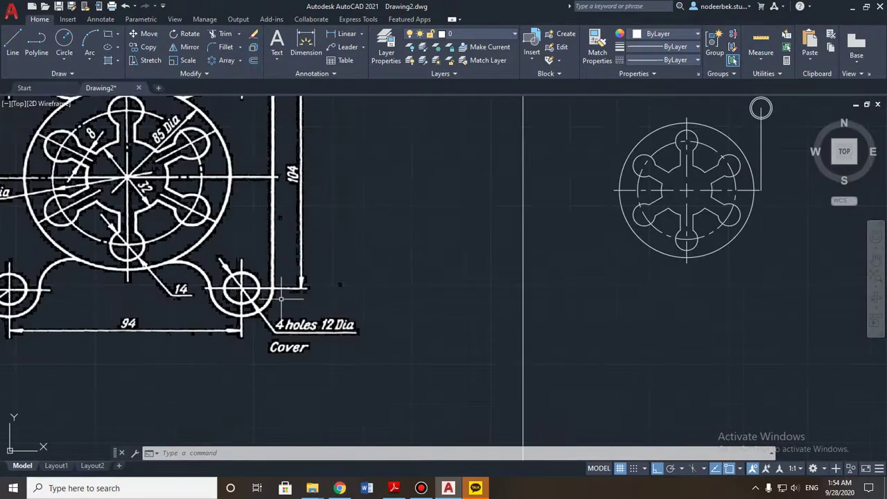
{"action": "scroll", "coordinate": [280, 298], "scroll_direction": "down", "scroll_amount": 2}
{"action": "middle_click_drag", "start_coordinate": [229, 308], "coordinate": [270, 307]}
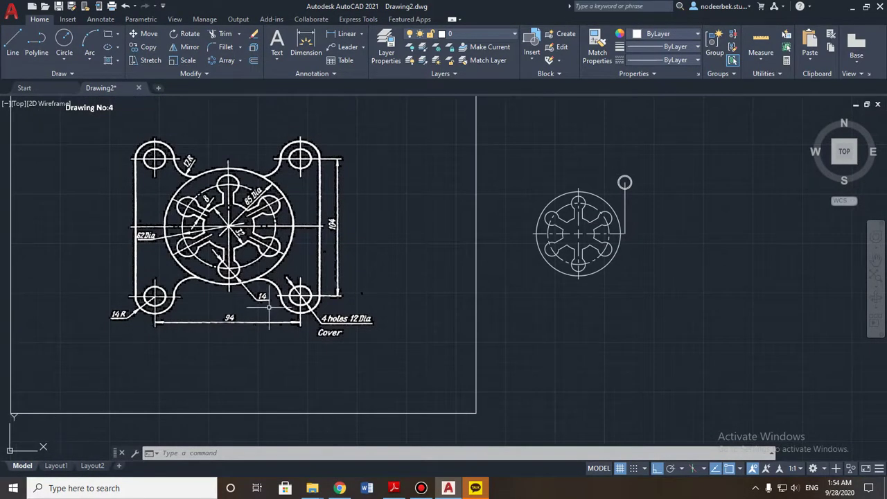
{"action": "middle_click_drag", "start_coordinate": [620, 269], "coordinate": [586, 288]}
{"action": "scroll", "coordinate": [152, 325], "scroll_direction": "up", "scroll_amount": 1}
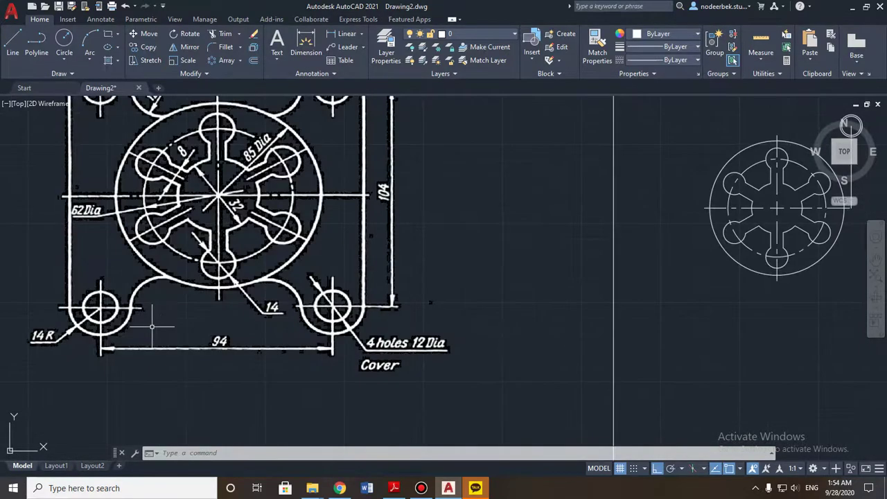
{"action": "scroll", "coordinate": [373, 318], "scroll_direction": "down", "scroll_amount": 1}
- Erase the radius 7 circle around the upper-right corner hole
{"action": "middle_click_drag", "start_coordinate": [474, 287], "coordinate": [318, 309]}
{"action": "scroll", "coordinate": [509, 250], "scroll_direction": "up", "scroll_amount": 2}
{"action": "middle_click_drag", "start_coordinate": [532, 189], "coordinate": [517, 262]}
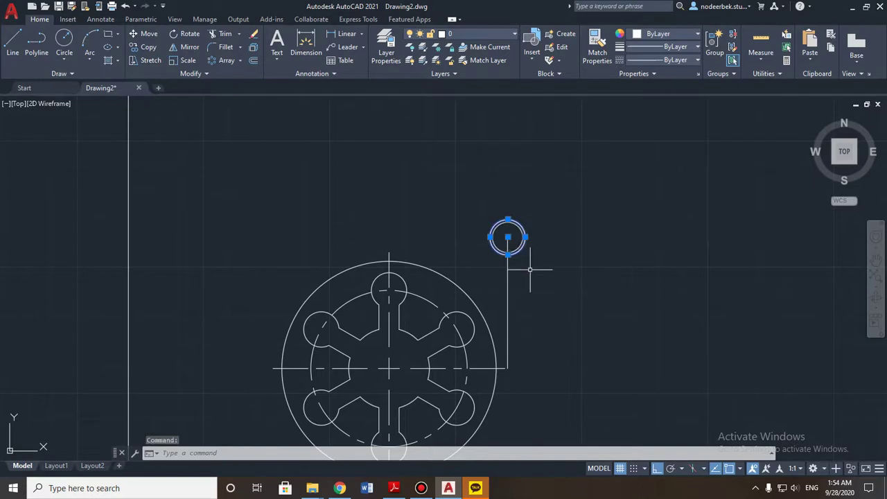
{"action": "key", "text": "Delete"}
{"action": "key", "text": "space"}
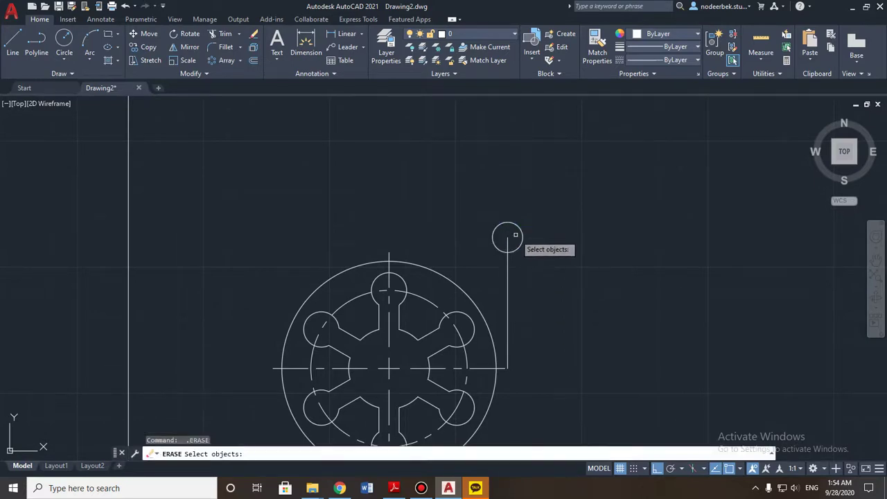
- Draw a circle of radius 14 concentric with the upper-right corner hole
{"action": "key", "text": "Escape"}
{"action": "scroll", "coordinate": [512, 245], "scroll_direction": "up", "scroll_amount": 2}
{"action": "middle_click_drag", "start_coordinate": [513, 259], "coordinate": [517, 318]}
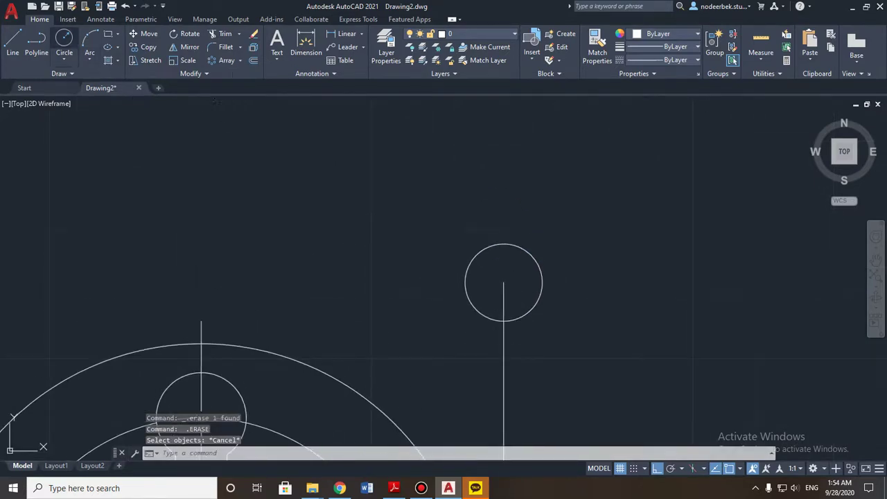
{"action": "left_click", "coordinate": [64, 43]}
{"action": "left_click", "coordinate": [503, 282]}
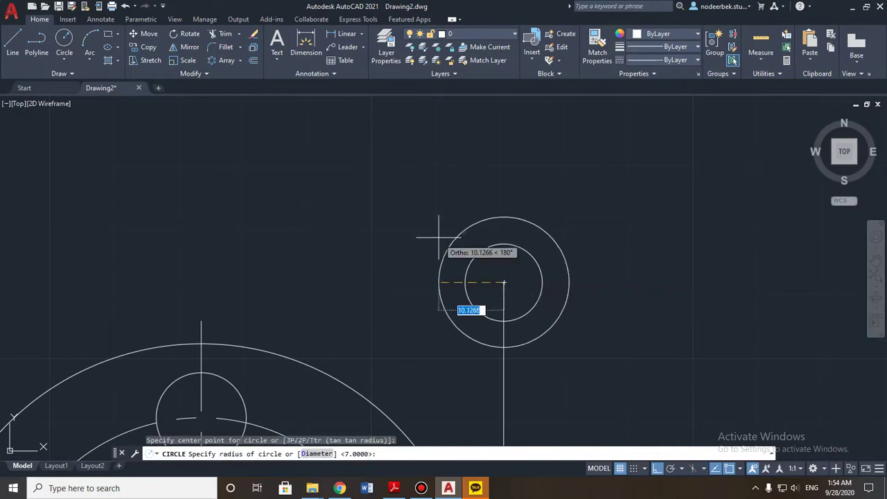
{"action": "type", "text": "14"}
{"action": "key", "text": "Return"}
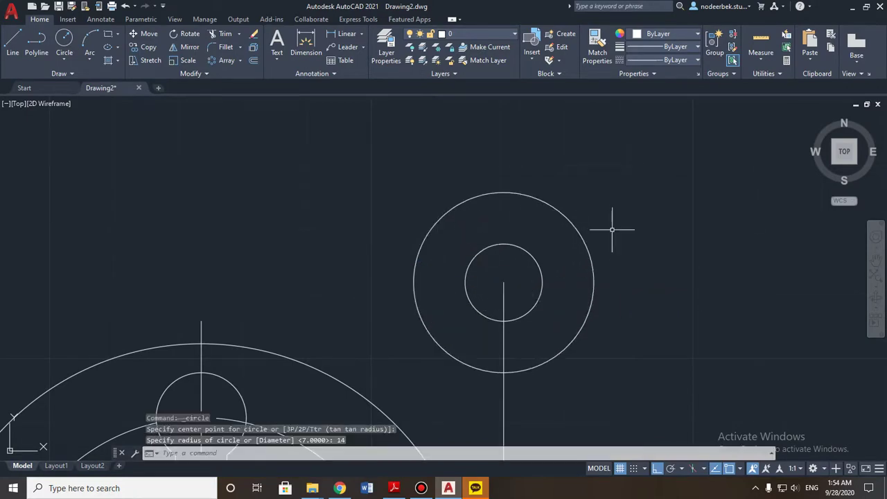
- Erase the vertical construction line running down from the centre of the upper-right corner hole
{"action": "scroll", "coordinate": [612, 229], "scroll_direction": "down", "scroll_amount": 4}
{"action": "scroll", "coordinate": [520, 267], "scroll_direction": "up", "scroll_amount": 2}
{"action": "middle_click_drag", "start_coordinate": [481, 299], "coordinate": [398, 313]}
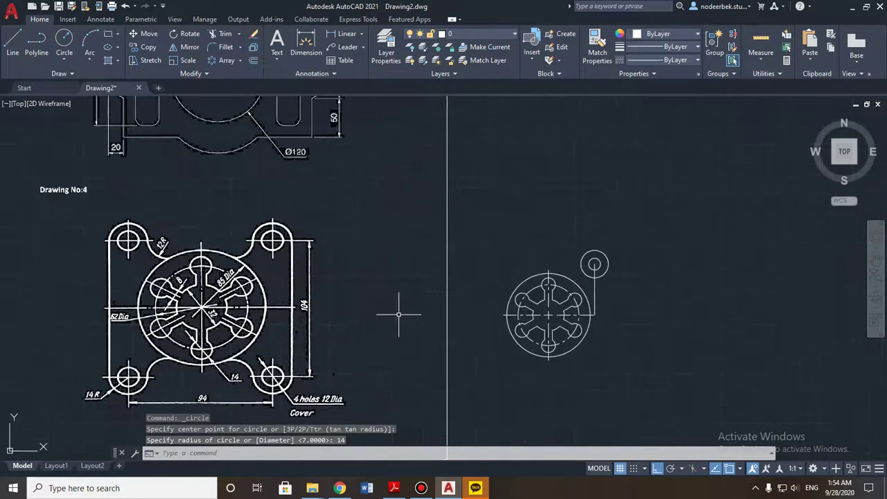
{"action": "scroll", "coordinate": [404, 312], "scroll_direction": "up", "scroll_amount": 2}
{"action": "scroll", "coordinate": [406, 302], "scroll_direction": "down", "scroll_amount": 4}
{"action": "scroll", "coordinate": [353, 325], "scroll_direction": "up", "scroll_amount": 3}
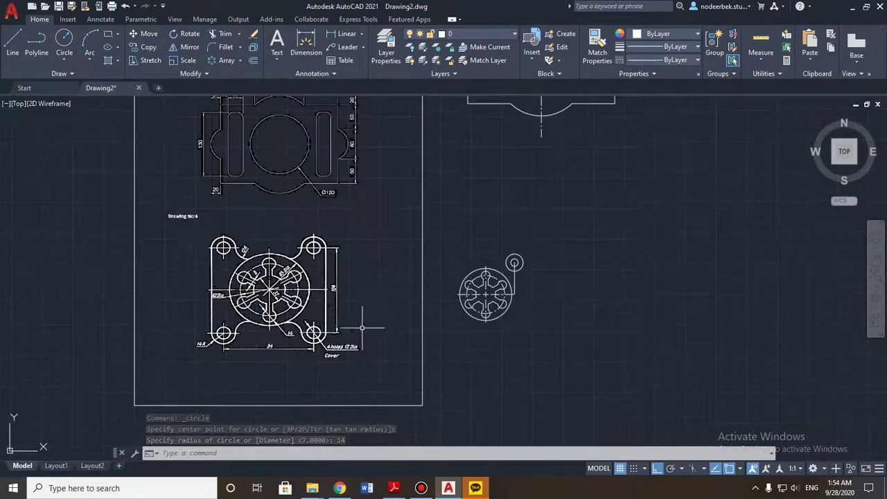
{"action": "scroll", "coordinate": [349, 335], "scroll_direction": "up", "scroll_amount": 1}
{"action": "mouse_move", "coordinate": [564, 269]}
{"action": "middle_mouse_down"}
{"action": "mouse_move", "coordinate": [506, 300]}
{"action": "mouse_move", "coordinate": [499, 282]}
{"action": "middle_mouse_up"}
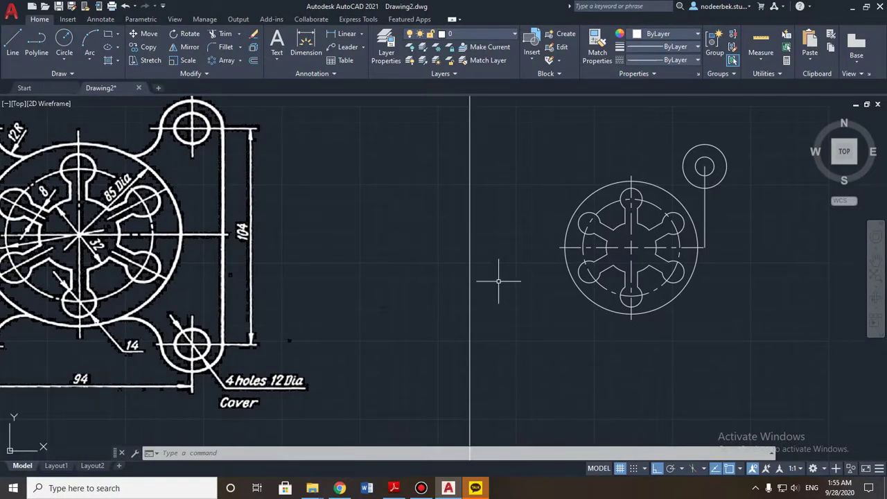
{"action": "left_click", "coordinate": [705, 218]}
{"action": "key", "text": "Delete"}
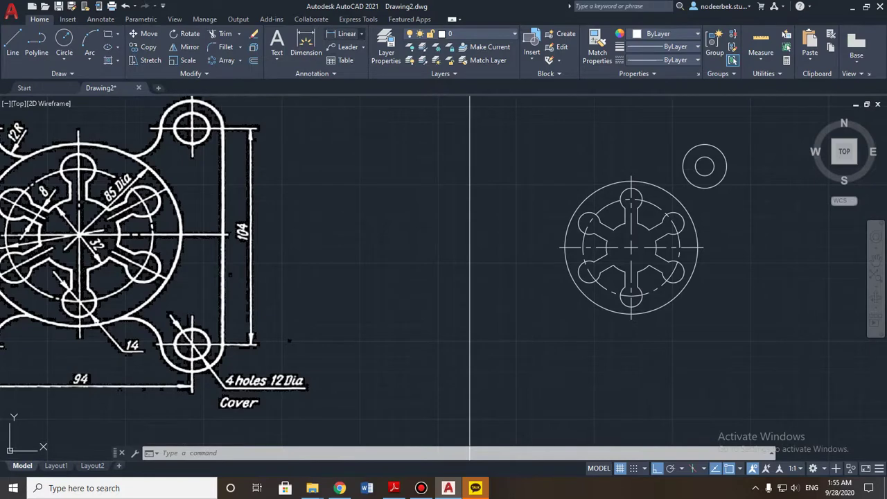
- Check the diameter of the upper-right corner hole with a Diameter dimension, without placing it
{"action": "left_click", "coordinate": [360, 33]}
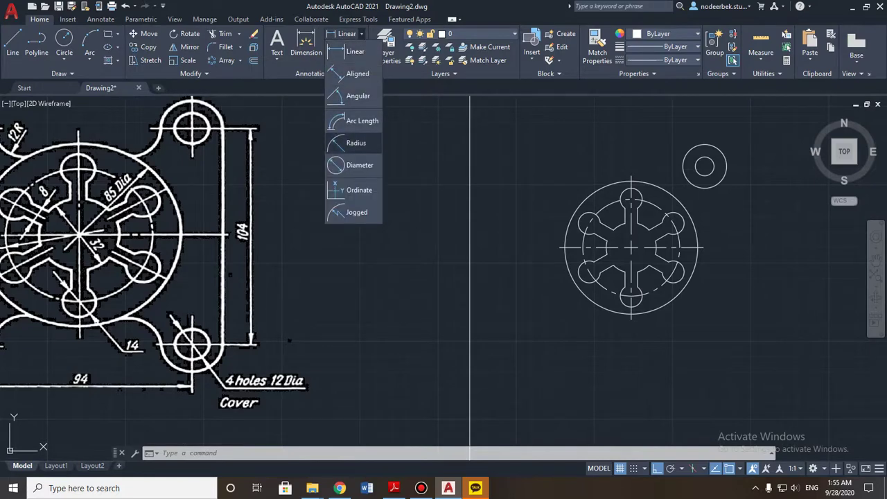
{"action": "left_click", "coordinate": [359, 164]}
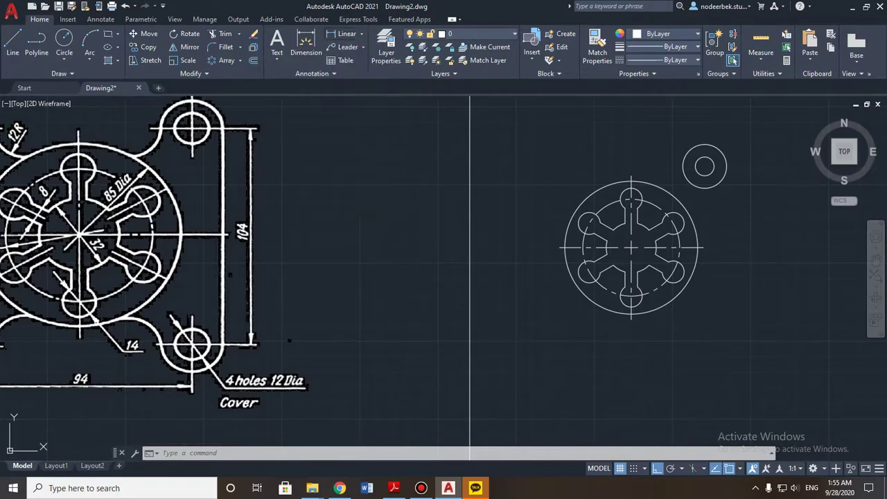
{"action": "left_click", "coordinate": [703, 165]}
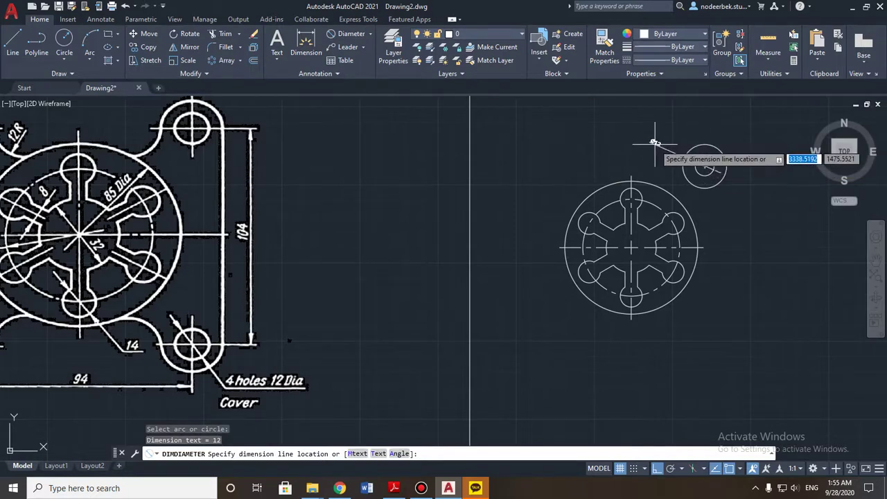
{"action": "key", "text": "Escape"}
{"action": "scroll", "coordinate": [565, 156], "scroll_direction": "down", "scroll_amount": 5}
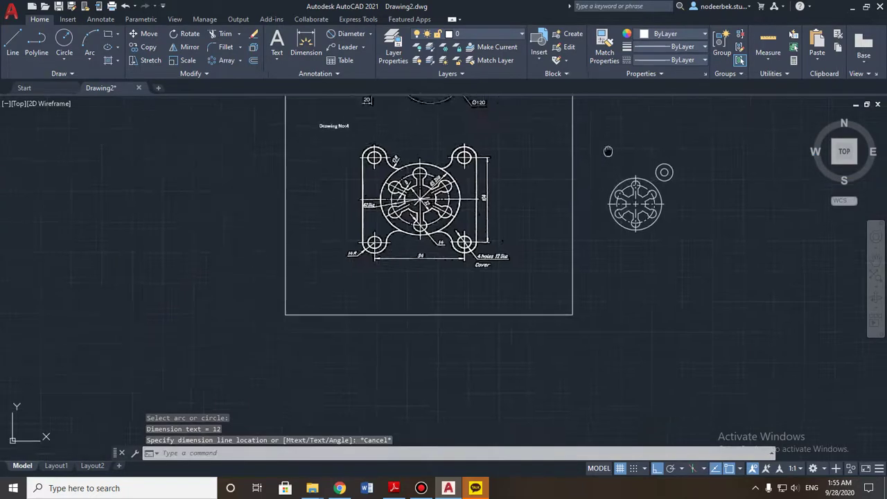
{"action": "key", "text": "Escape"}
- Add a center mark to the radius 14 circle around the upper-right corner hole
{"action": "scroll", "coordinate": [614, 165], "scroll_direction": "up", "scroll_amount": 5}
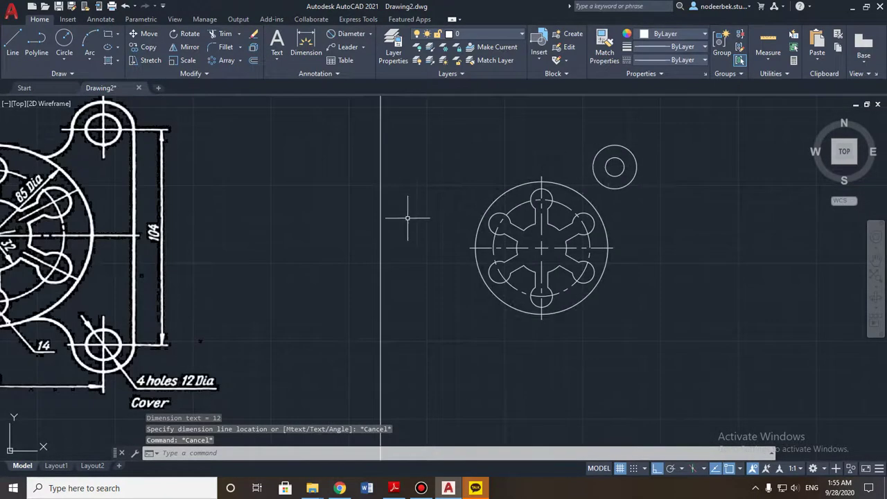
{"action": "scroll", "coordinate": [622, 206], "scroll_direction": "up", "scroll_amount": 3}
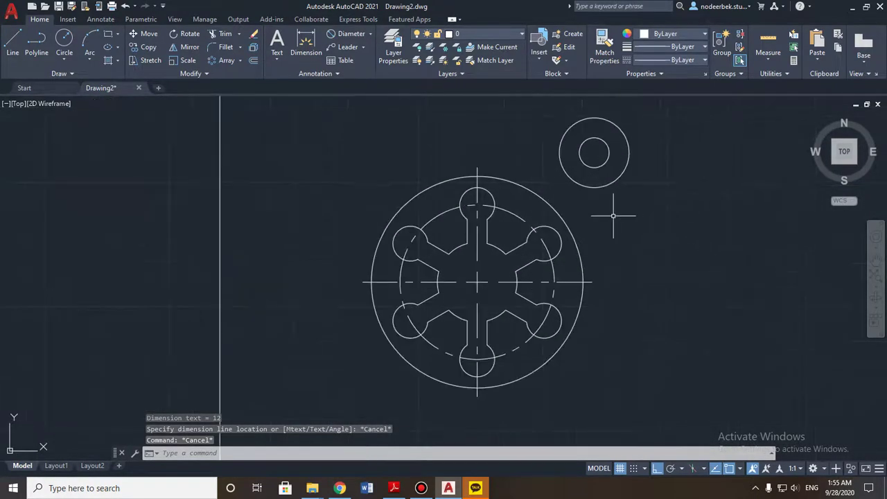
{"action": "mouse_move", "coordinate": [620, 208]}
{"action": "middle_mouse_down"}
{"action": "mouse_move", "coordinate": [588, 240]}
{"action": "mouse_move", "coordinate": [580, 217]}
{"action": "middle_mouse_up"}
{"action": "scroll", "coordinate": [589, 237], "scroll_direction": "down", "scroll_amount": 2}
{"action": "left_click_drag", "start_coordinate": [532, 138], "coordinate": [567, 209]}
{"action": "left_click_drag", "start_coordinate": [642, 164], "coordinate": [585, 221]}
{"action": "left_click", "coordinate": [101, 18]}
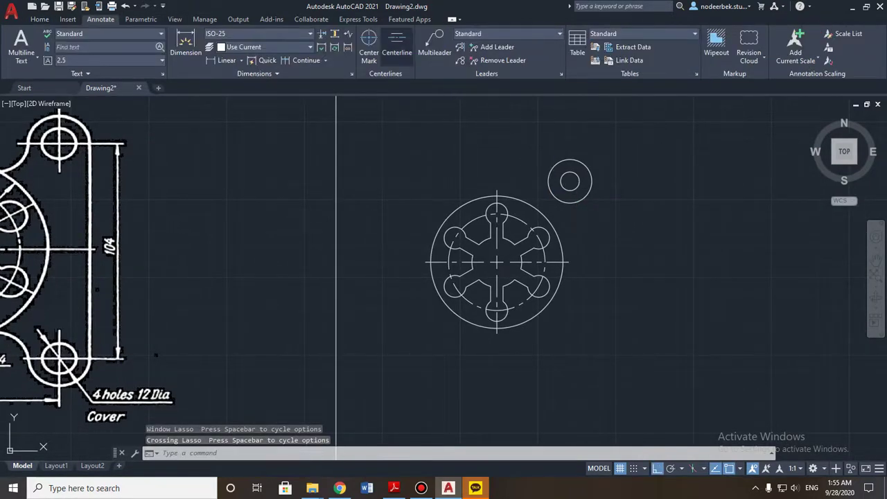
{"action": "left_click", "coordinate": [368, 46]}
{"action": "left_click", "coordinate": [576, 160]}
{"action": "key", "text": "Escape"}
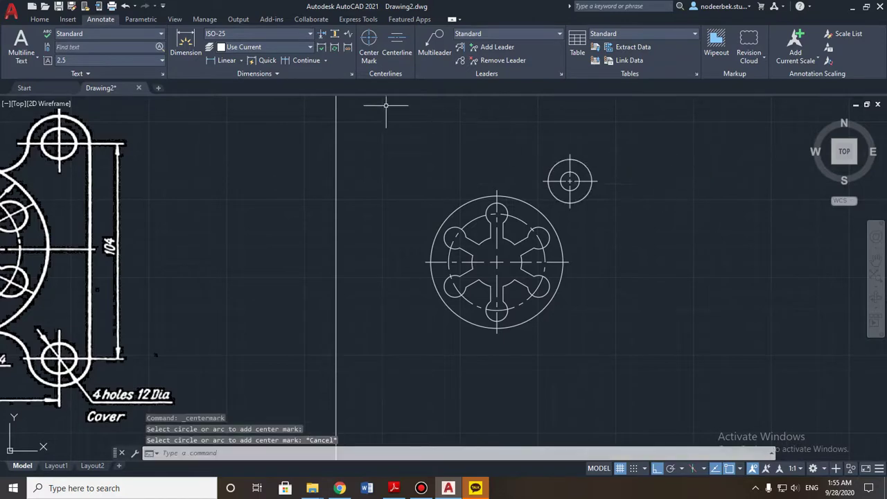
- Mirror the upper-right corner hole, its outer circle and center mark across the cover's horizontal centreline, keeping the originals
{"action": "mouse_move", "coordinate": [690, 132]}
{"action": "left_mouse_down"}
{"action": "mouse_move", "coordinate": [593, 218]}
{"action": "mouse_move", "coordinate": [572, 173]}
{"action": "left_mouse_up"}
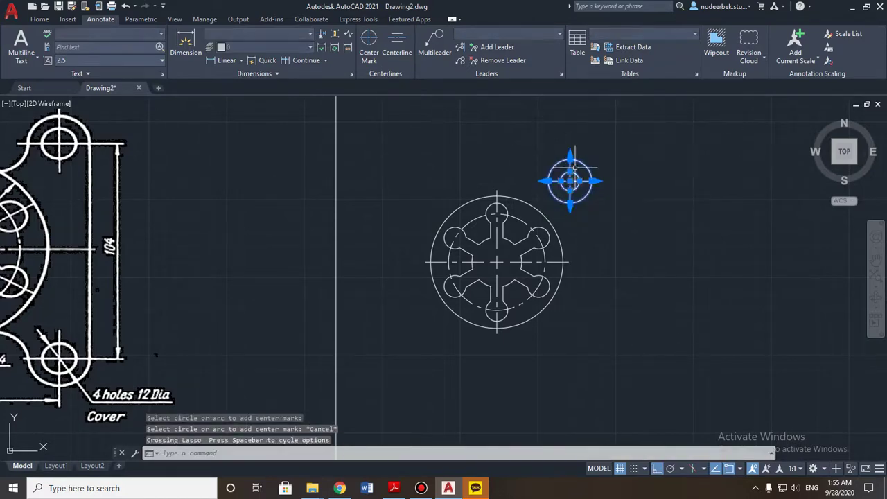
{"action": "scroll", "coordinate": [576, 165], "scroll_direction": "up", "scroll_amount": 2}
{"action": "middle_click_drag", "start_coordinate": [577, 164], "coordinate": [580, 192]}
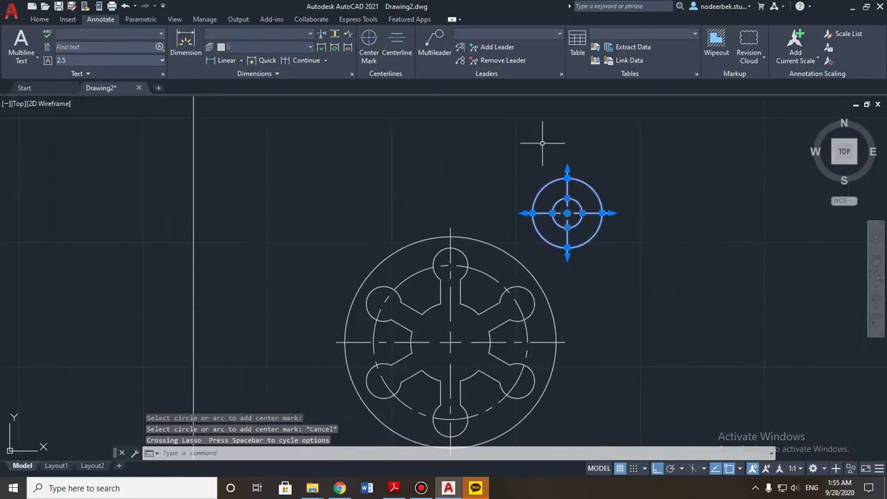
{"action": "left_click", "coordinate": [39, 19]}
{"action": "left_click", "coordinate": [184, 46]}
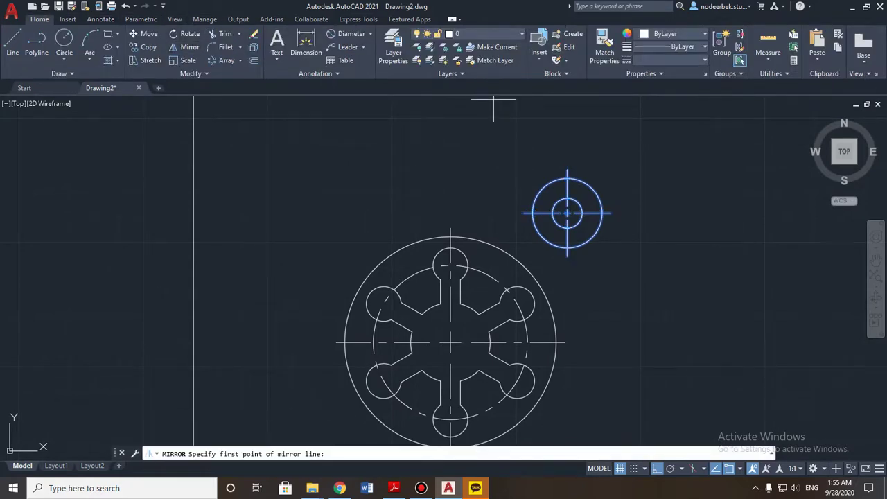
{"action": "middle_click_drag", "start_coordinate": [451, 354], "coordinate": [449, 286]}
{"action": "left_click", "coordinate": [449, 275]}
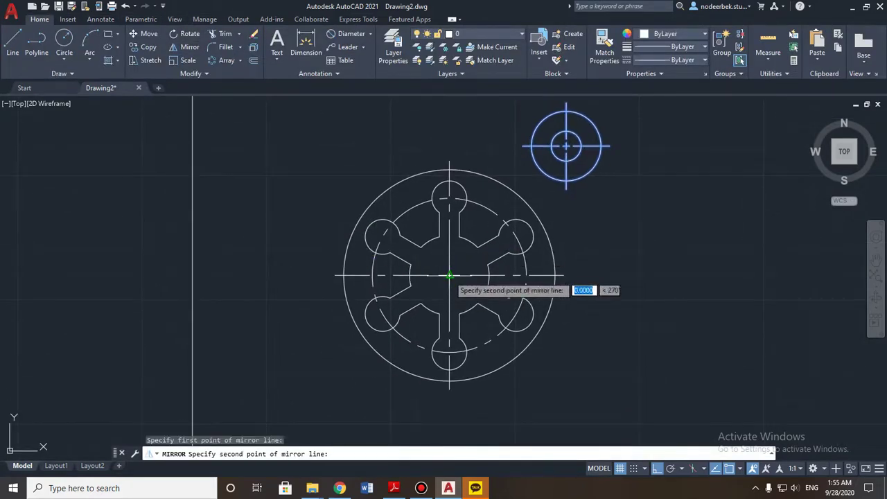
{"action": "left_click", "coordinate": [526, 275]}
{"action": "key", "text": "Return"}
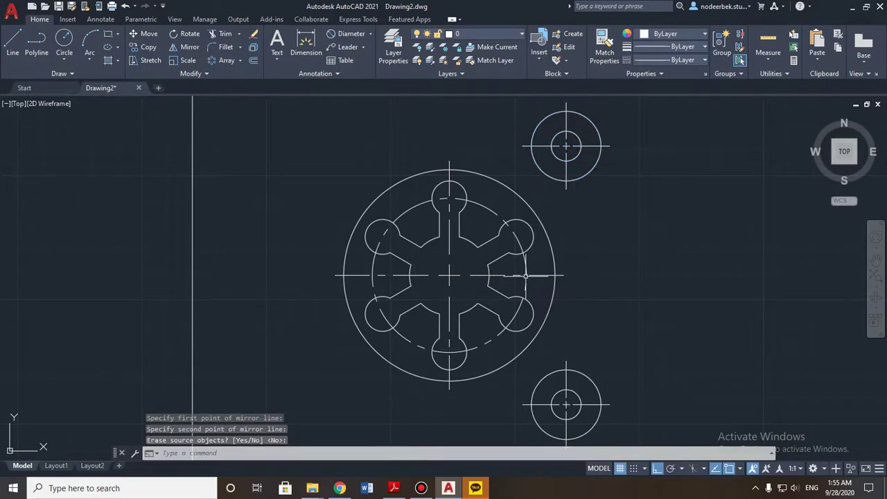
- Draw a vertical line joining the right quadrants of the lower and upper corner outer circles
{"action": "scroll", "coordinate": [537, 273], "scroll_direction": "down", "scroll_amount": 5}
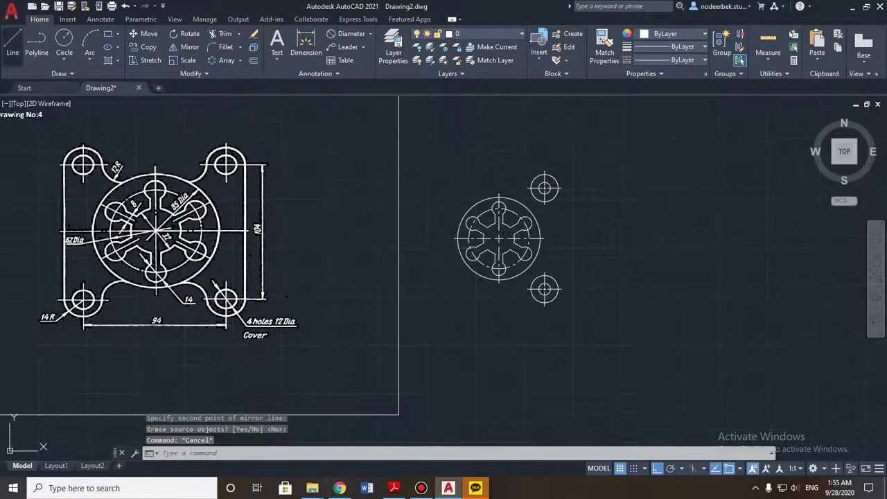
{"action": "left_click", "coordinate": [13, 43]}
{"action": "scroll", "coordinate": [608, 266], "scroll_direction": "up", "scroll_amount": 5}
{"action": "middle_click_drag", "start_coordinate": [573, 287], "coordinate": [544, 323]}
{"action": "left_click", "coordinate": [445, 372]}
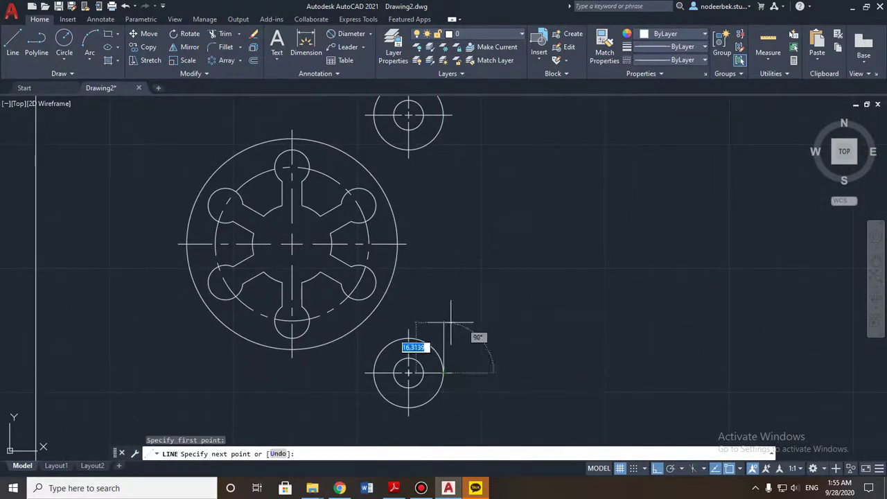
{"action": "middle_click_drag", "start_coordinate": [453, 234], "coordinate": [455, 304]}
{"action": "left_click", "coordinate": [444, 184]}
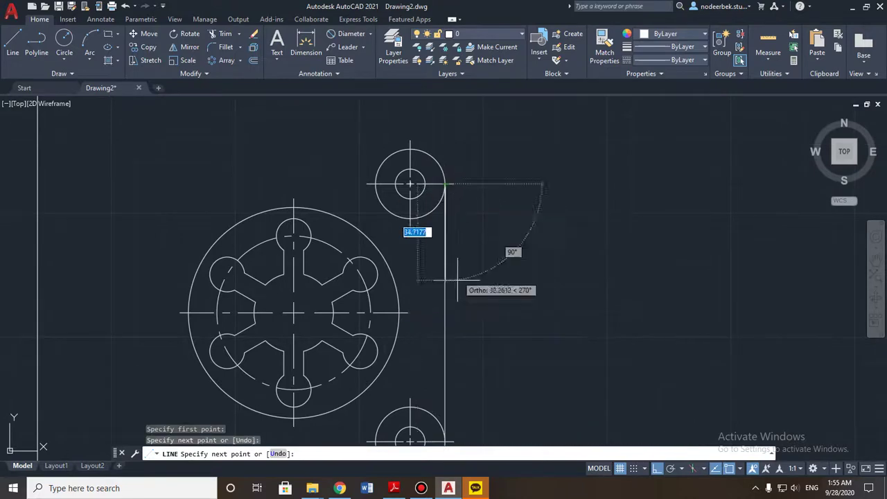
{"action": "scroll", "coordinate": [458, 292], "scroll_direction": "down", "scroll_amount": 4}
{"action": "key", "text": "Escape"}
- Examine the Drawing No:4 reference for the fillet radius between the corner lugs and the central circle
{"action": "scroll", "coordinate": [469, 351], "scroll_direction": "up", "scroll_amount": 6}
{"action": "scroll", "coordinate": [415, 340], "scroll_direction": "down", "scroll_amount": 6}
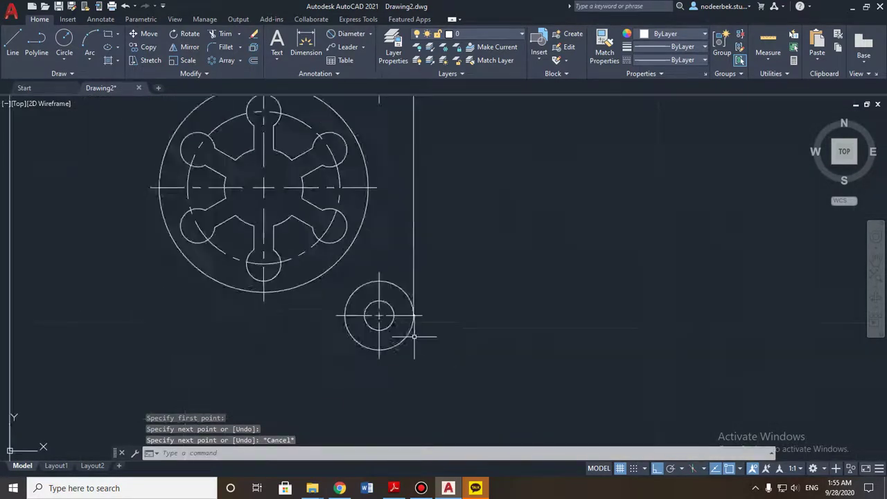
{"action": "mouse_move", "coordinate": [400, 306]}
{"action": "middle_mouse_down"}
{"action": "mouse_move", "coordinate": [297, 303]}
{"action": "mouse_move", "coordinate": [380, 307]}
{"action": "middle_mouse_up"}
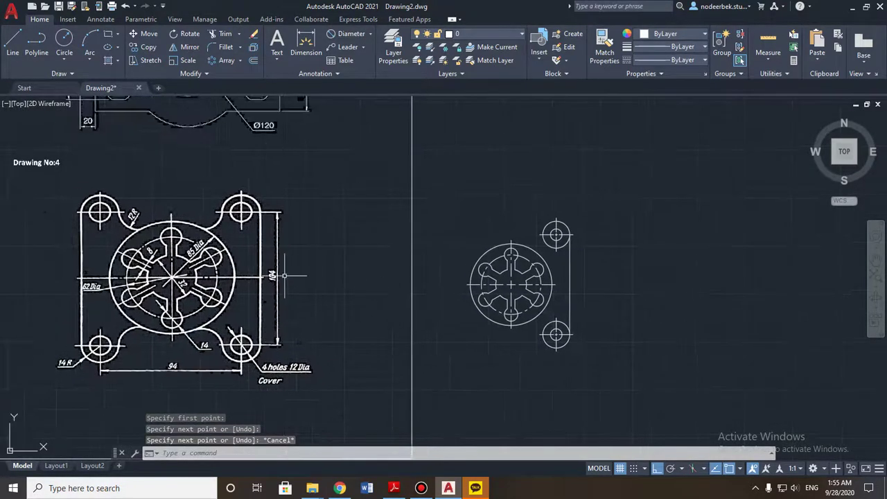
{"action": "middle_click_drag", "start_coordinate": [180, 235], "coordinate": [262, 263]}
{"action": "scroll", "coordinate": [262, 264], "scroll_direction": "up", "scroll_amount": 3}
{"action": "middle_click_drag", "start_coordinate": [437, 226], "coordinate": [421, 264]}
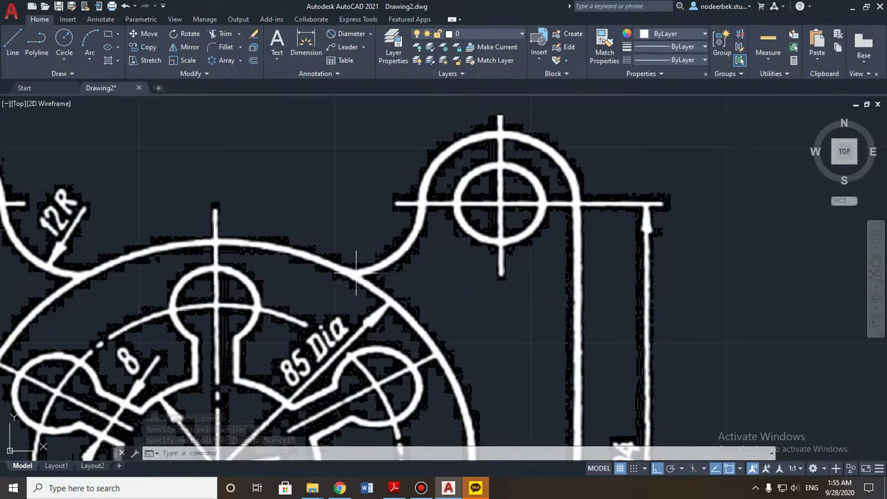
{"action": "scroll", "coordinate": [416, 261], "scroll_direction": "down", "scroll_amount": 4}
{"action": "scroll", "coordinate": [415, 262], "scroll_direction": "up", "scroll_amount": 7}
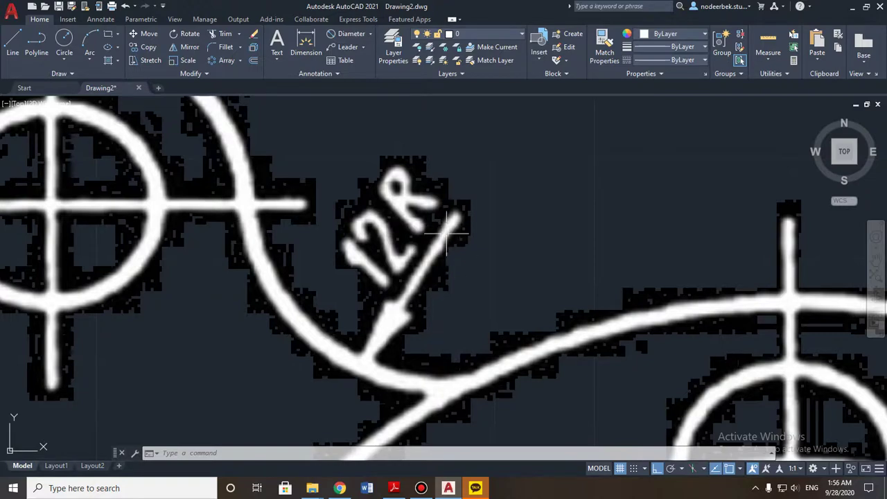
{"action": "scroll", "coordinate": [447, 236], "scroll_direction": "down", "scroll_amount": 10}
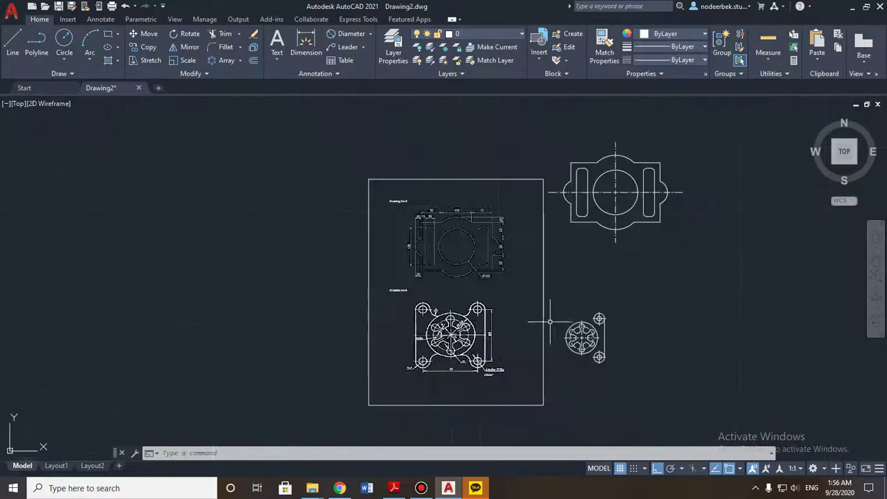
- Fillet the large central circle and the upper-right lug's outer circle with a radius of 12
{"action": "scroll", "coordinate": [550, 321], "scroll_direction": "up", "scroll_amount": 6}
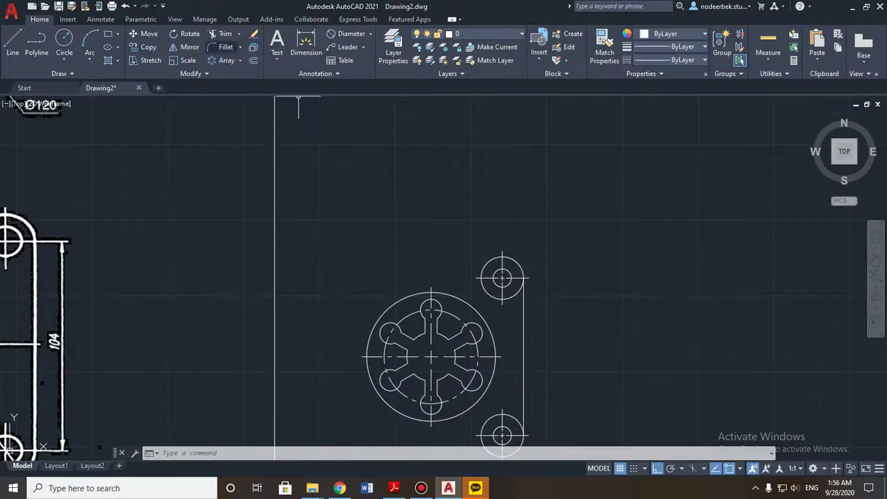
{"action": "left_click", "coordinate": [226, 46]}
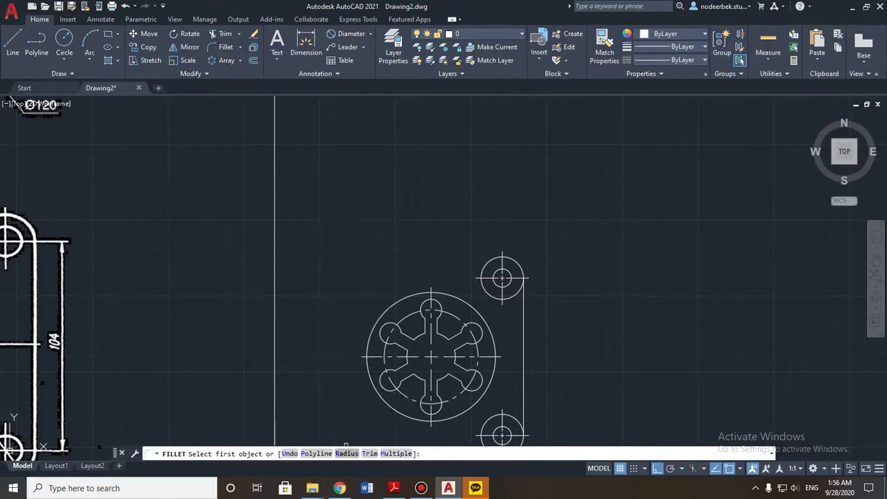
{"action": "type", "text": "R"}
{"action": "key", "text": "Return"}
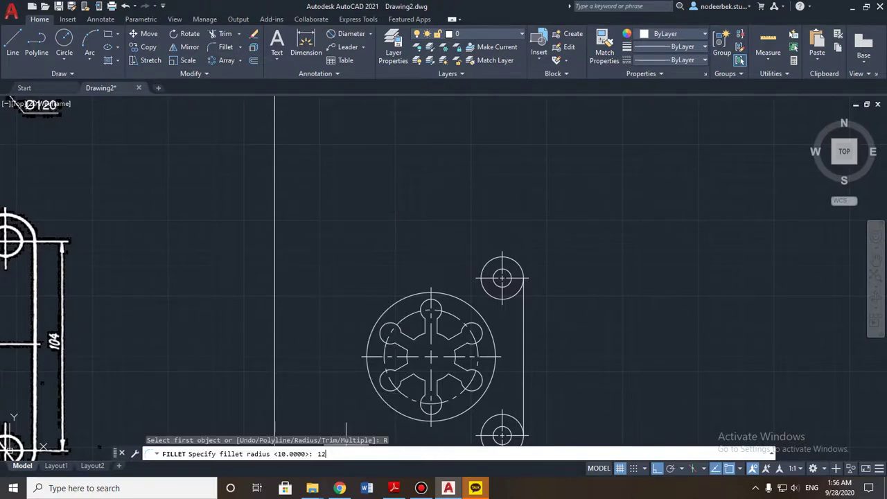
{"action": "key", "text": "Return"}
{"action": "scroll", "coordinate": [450, 336], "scroll_direction": "up", "scroll_amount": 4}
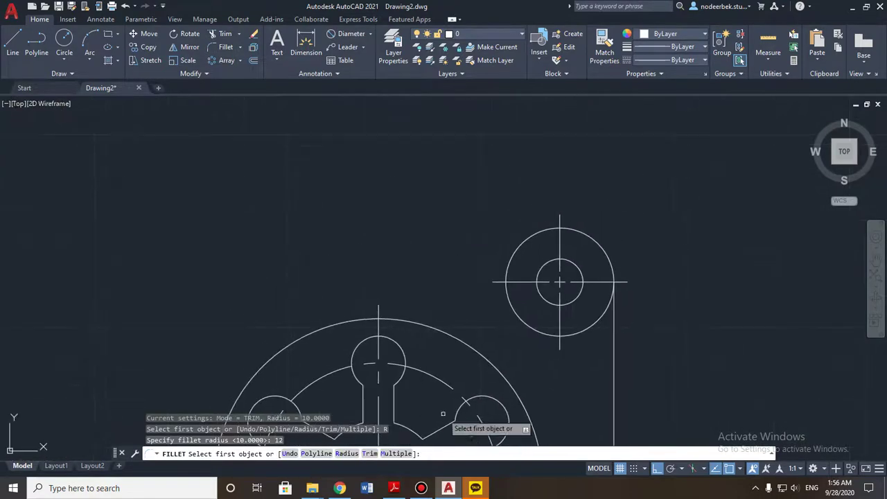
{"action": "left_click", "coordinate": [476, 352]}
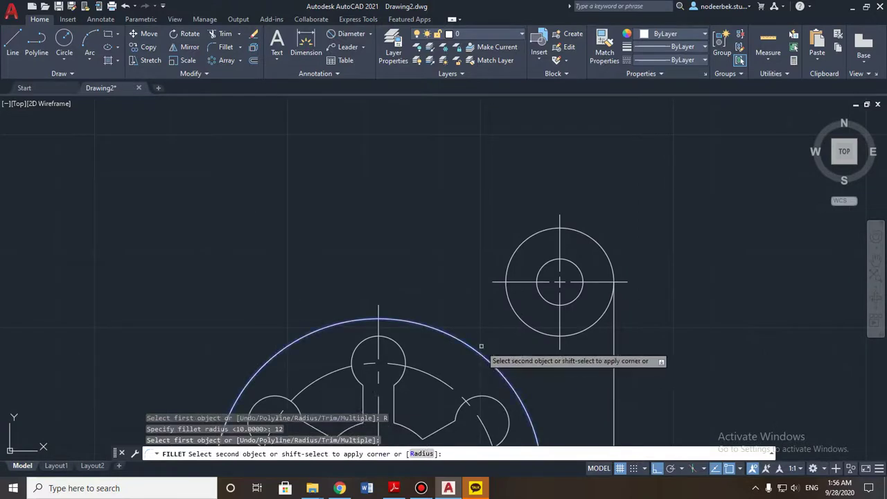
{"action": "left_click", "coordinate": [520, 315]}
{"action": "scroll", "coordinate": [519, 315], "scroll_direction": "down", "scroll_amount": 3}
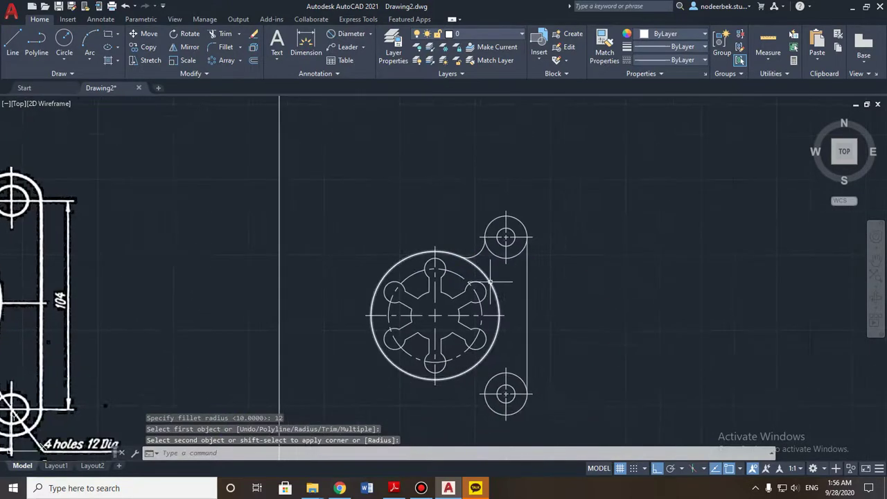
{"action": "middle_click_drag", "start_coordinate": [481, 362], "coordinate": [481, 308]}
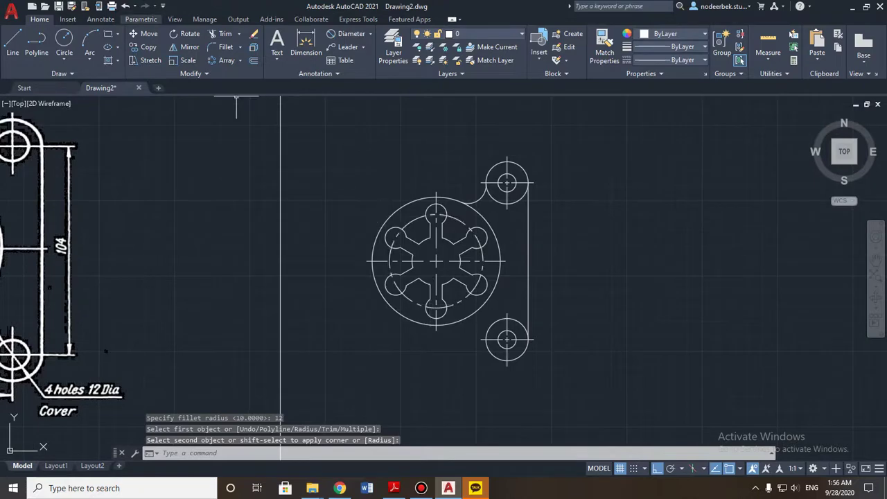
- Fillet the large central circle and the lower-right lug's outer circle with the radius of 12
{"action": "left_click", "coordinate": [226, 47]}
{"action": "scroll", "coordinate": [466, 288], "scroll_direction": "up", "scroll_amount": 4}
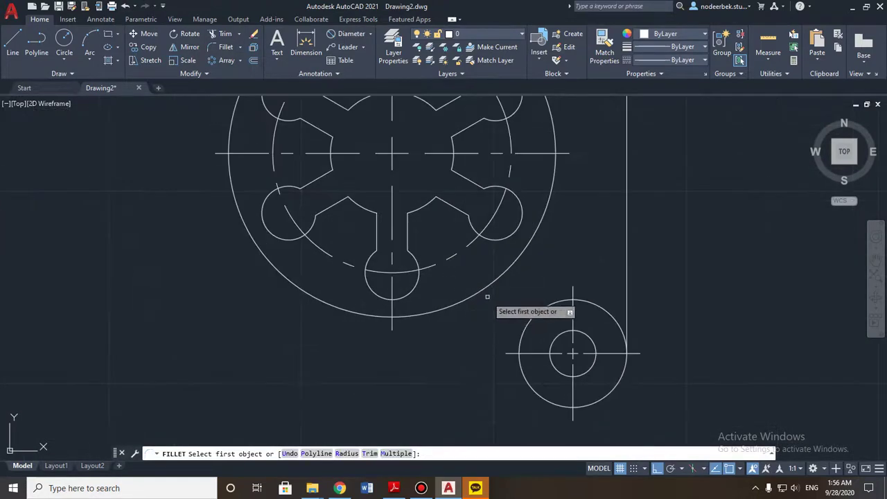
{"action": "left_click", "coordinate": [491, 282]}
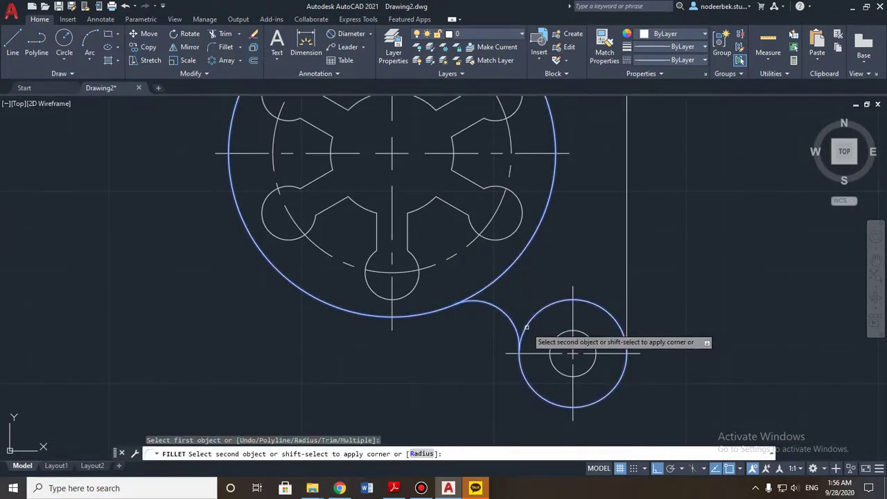
{"action": "left_click", "coordinate": [526, 324]}
- Trim the inner portions of both right-hand lug outer circles between the fillets and the vertical side line
{"action": "middle_click_drag", "start_coordinate": [535, 306], "coordinate": [525, 319]}
{"action": "scroll", "coordinate": [529, 319], "scroll_direction": "down", "scroll_amount": 4}
{"action": "middle_click_drag", "start_coordinate": [242, 241], "coordinate": [321, 240]}
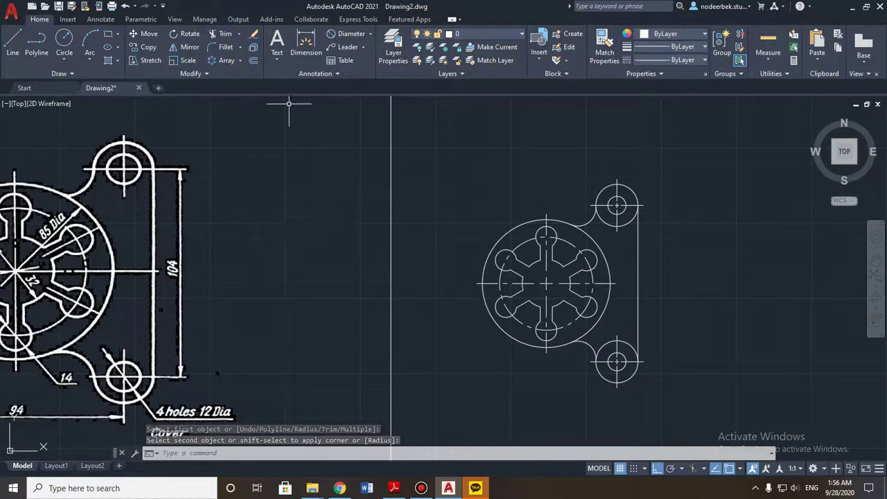
{"action": "left_click", "coordinate": [219, 33]}
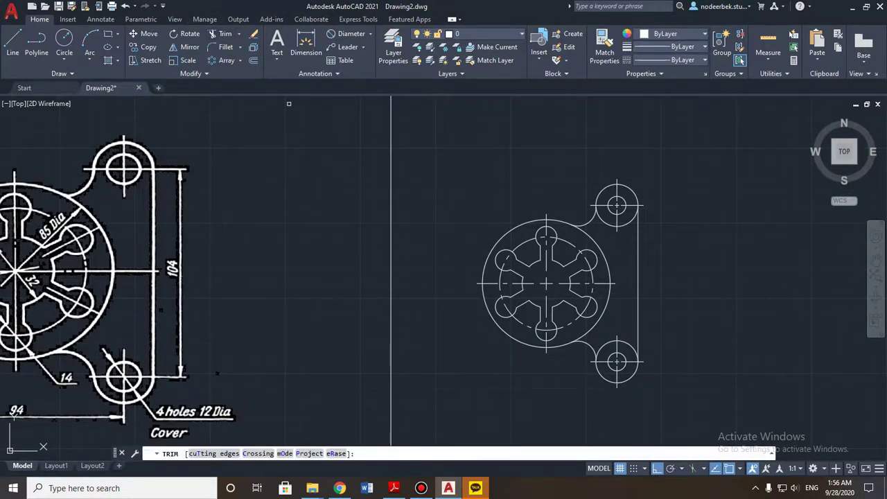
{"action": "left_click_drag", "start_coordinate": [606, 215], "coordinate": [596, 241]}
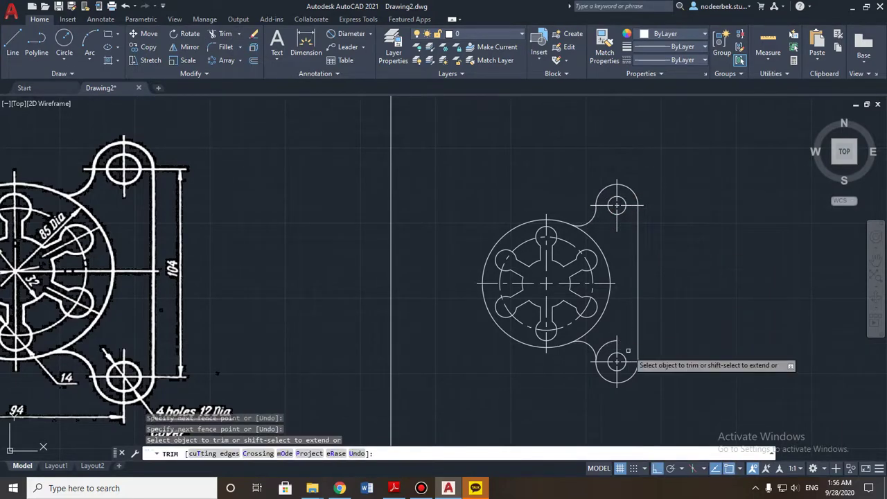
{"action": "left_click_drag", "start_coordinate": [599, 342], "coordinate": [602, 349]}
{"action": "scroll", "coordinate": [600, 347], "scroll_direction": "down", "scroll_amount": 2}
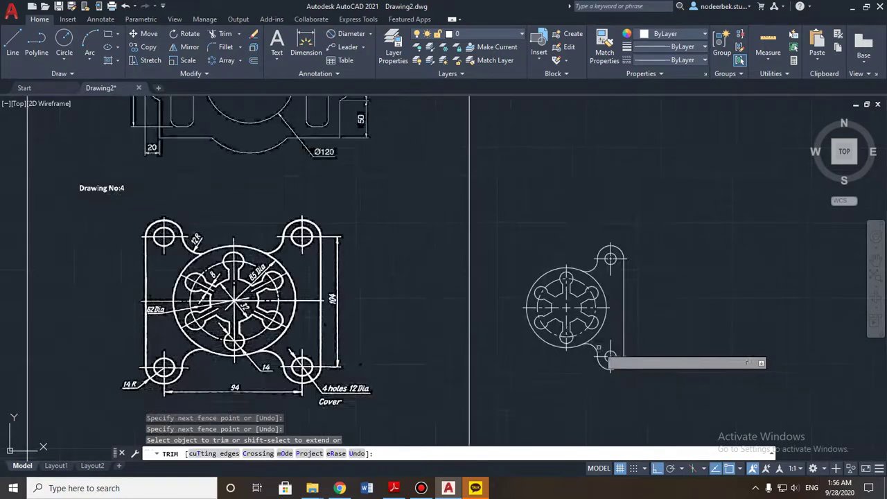
{"action": "middle_click_drag", "start_coordinate": [556, 369], "coordinate": [572, 330]}
{"action": "key", "text": "Escape"}
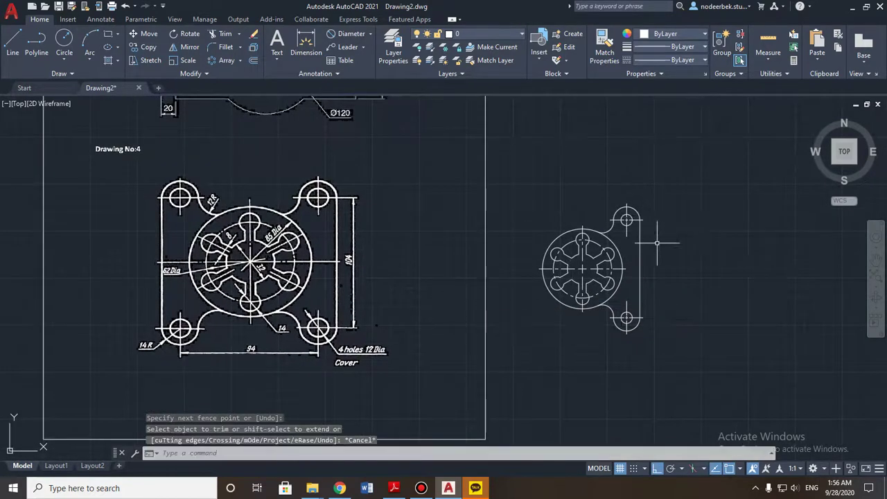
- Mirror both right-hand lugs with their holes, center marks, fillets and the side line across the cover's vertical centreline, keeping the originals
{"action": "scroll", "coordinate": [657, 243], "scroll_direction": "up", "scroll_amount": 2}
{"action": "mouse_move", "coordinate": [657, 248]}
{"action": "middle_mouse_down"}
{"action": "mouse_move", "coordinate": [626, 270]}
{"action": "mouse_move", "coordinate": [553, 290]}
{"action": "middle_mouse_up"}
{"action": "scroll", "coordinate": [481, 225], "scroll_direction": "up", "scroll_amount": 4}
{"action": "mouse_move", "coordinate": [686, 210]}
{"action": "left_mouse_down"}
{"action": "mouse_move", "coordinate": [666, 308]}
{"action": "mouse_move", "coordinate": [451, 270]}
{"action": "mouse_move", "coordinate": [465, 201]}
{"action": "left_mouse_up"}
{"action": "scroll", "coordinate": [593, 312], "scroll_direction": "down", "scroll_amount": 5}
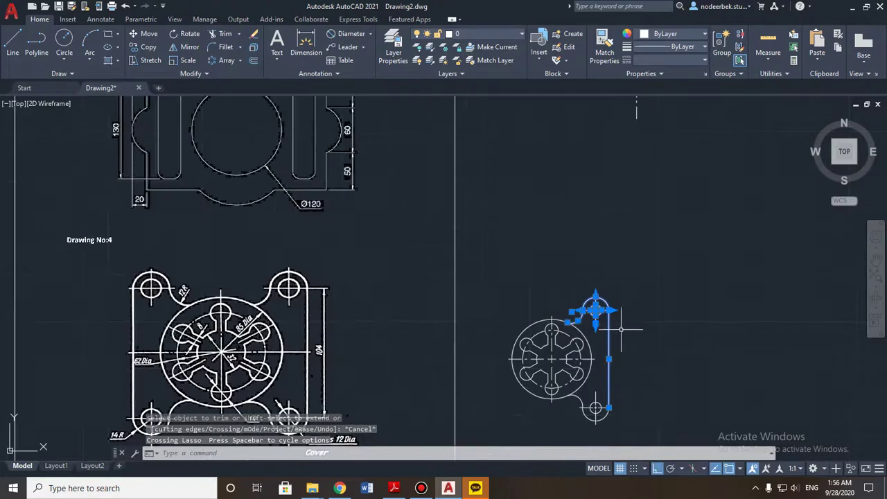
{"action": "scroll", "coordinate": [569, 323], "scroll_direction": "up", "scroll_amount": 5}
{"action": "left_click", "coordinate": [561, 310]}
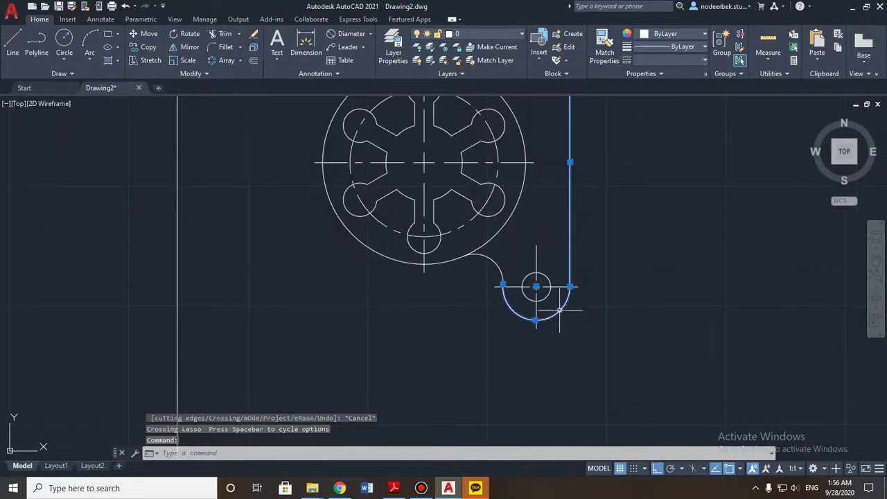
{"action": "left_click", "coordinate": [499, 271]}
{"action": "left_click", "coordinate": [538, 257]}
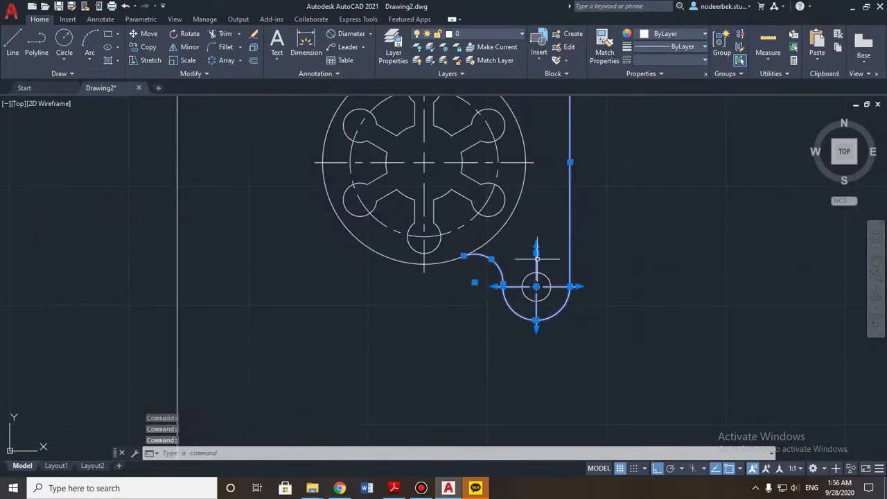
{"action": "middle_click_drag", "start_coordinate": [548, 193], "coordinate": [550, 327]}
{"action": "scroll", "coordinate": [554, 187], "scroll_direction": "up", "scroll_amount": 4}
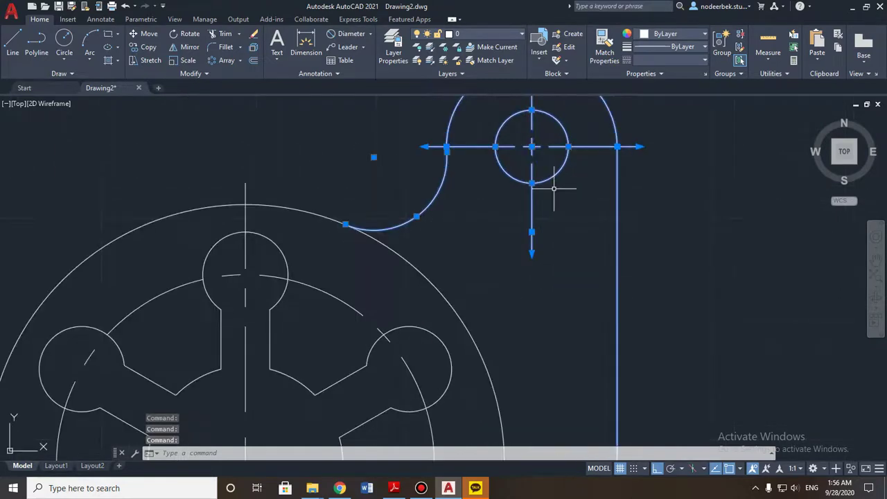
{"action": "scroll", "coordinate": [368, 207], "scroll_direction": "up", "scroll_amount": 3}
{"action": "scroll", "coordinate": [384, 217], "scroll_direction": "down", "scroll_amount": 6}
{"action": "scroll", "coordinate": [394, 220], "scroll_direction": "up", "scroll_amount": 1}
{"action": "middle_click_drag", "start_coordinate": [435, 187], "coordinate": [426, 141]}
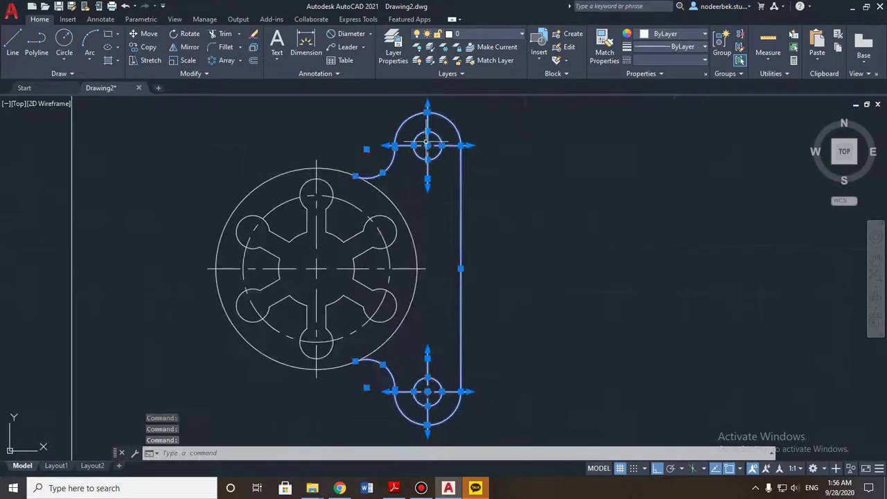
{"action": "middle_click_drag", "start_coordinate": [434, 326], "coordinate": [435, 269]}
{"action": "scroll", "coordinate": [429, 284], "scroll_direction": "down", "scroll_amount": 2}
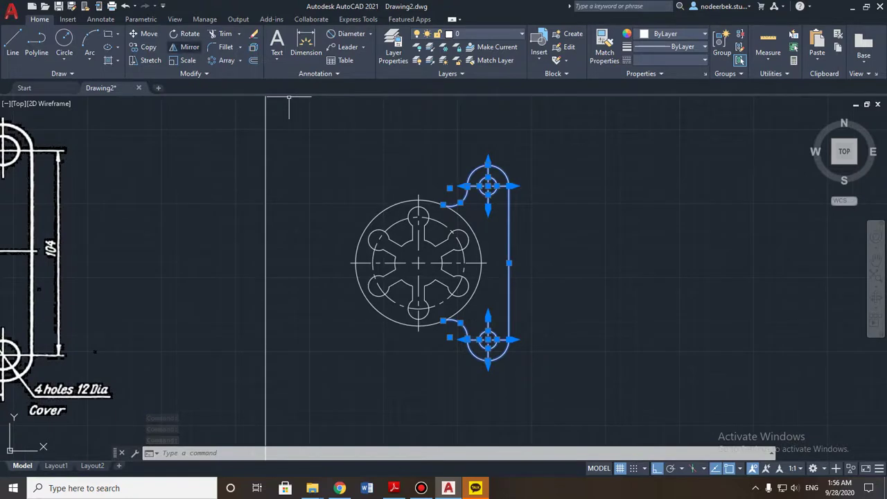
{"action": "left_click", "coordinate": [185, 47]}
{"action": "middle_click_drag", "start_coordinate": [295, 168], "coordinate": [301, 239]}
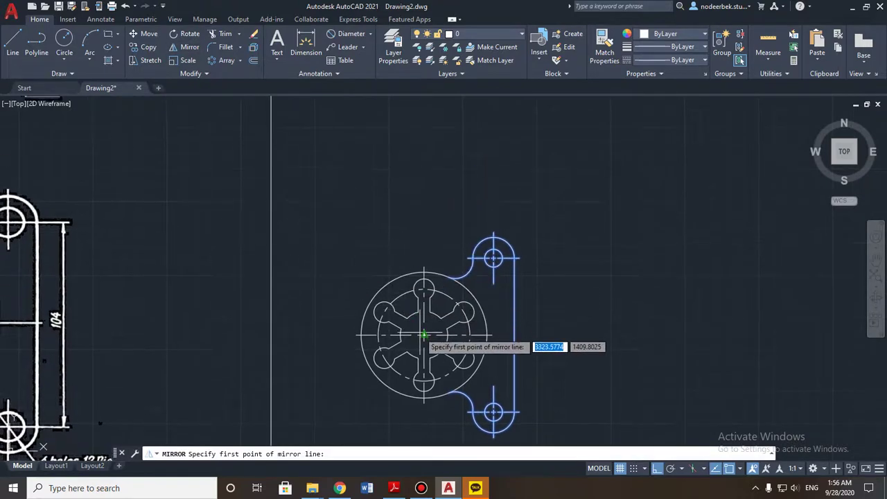
{"action": "left_click", "coordinate": [423, 287]}
{"action": "left_click", "coordinate": [425, 295]}
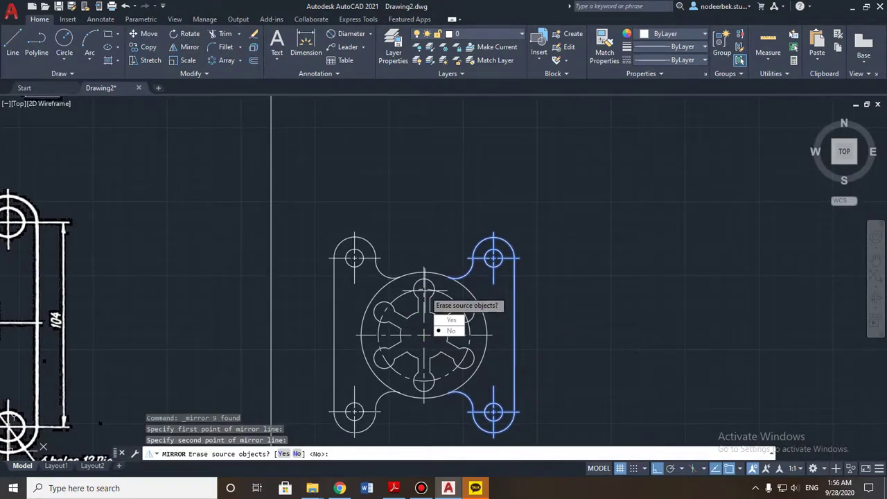
{"action": "key", "text": "Down"}
{"action": "key", "text": "Return"}
{"action": "key", "text": "Escape"}
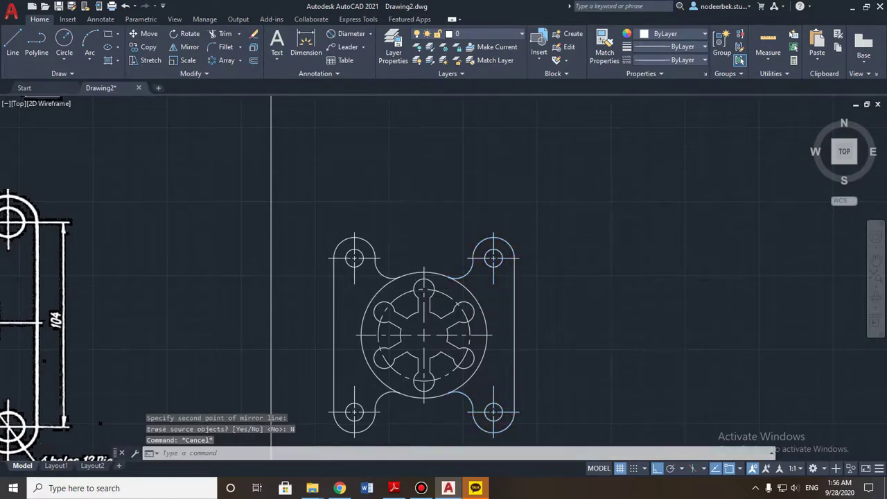
{"action": "scroll", "coordinate": [344, 296], "scroll_direction": "up", "scroll_amount": 2}
{"action": "scroll", "coordinate": [337, 280], "scroll_direction": "up", "scroll_amount": 2}
{"action": "scroll", "coordinate": [333, 273], "scroll_direction": "down", "scroll_amount": 4}
{"action": "mouse_move", "coordinate": [318, 264]}
{"action": "middle_mouse_down"}
{"action": "mouse_move", "coordinate": [331, 250]}
{"action": "mouse_move", "coordinate": [463, 212]}
{"action": "middle_mouse_up"}
{"action": "middle_click_drag", "start_coordinate": [365, 244], "coordinate": [406, 247]}
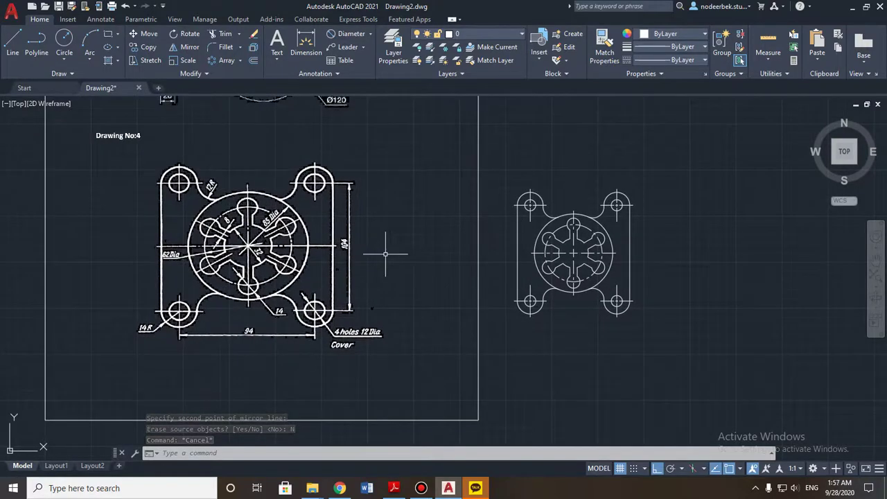